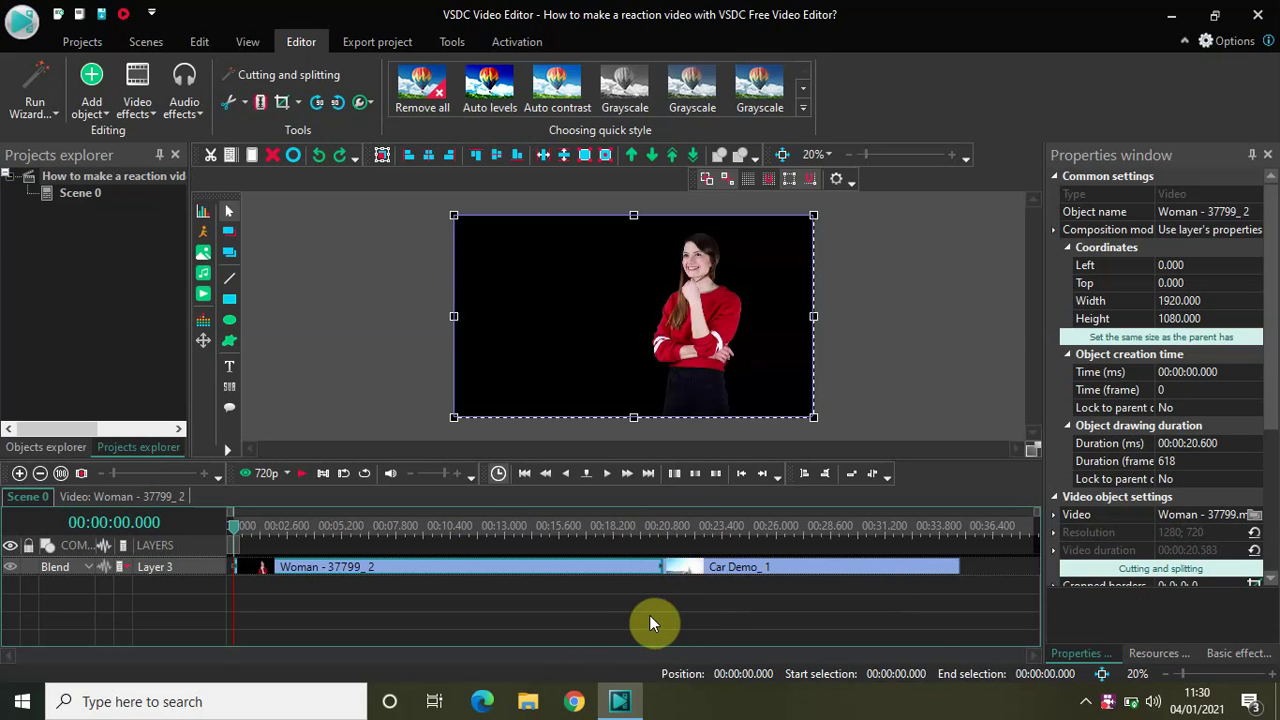
click(494, 527)
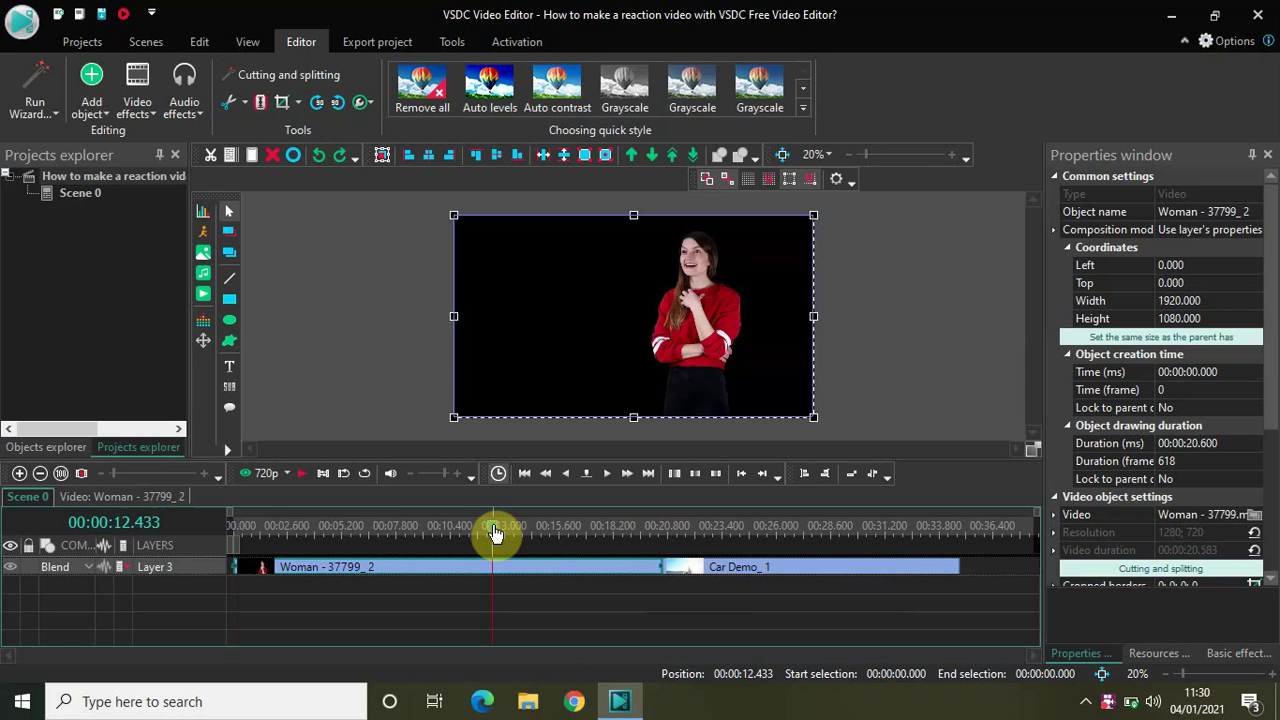
click(797, 530)
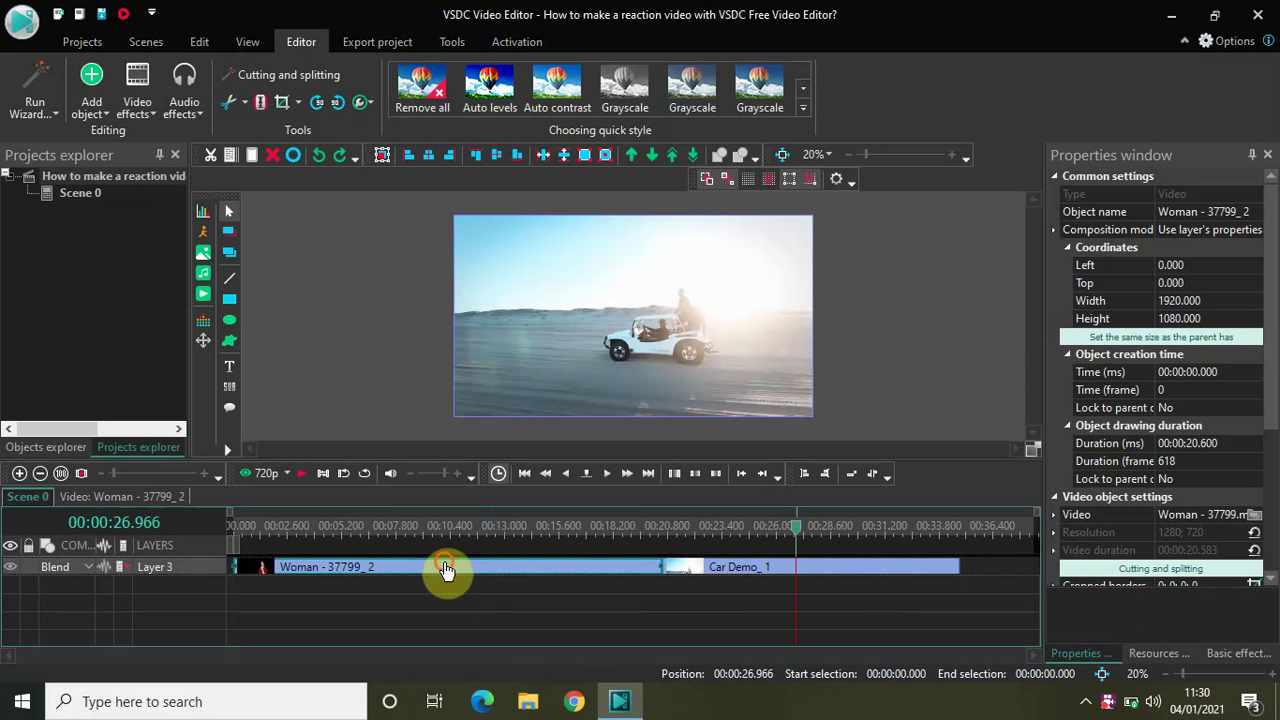
Move the Woman clip to its own lower layer and slide Car Demo_1 to the timeline start on Layer 3
drag(449, 572, 437, 608)
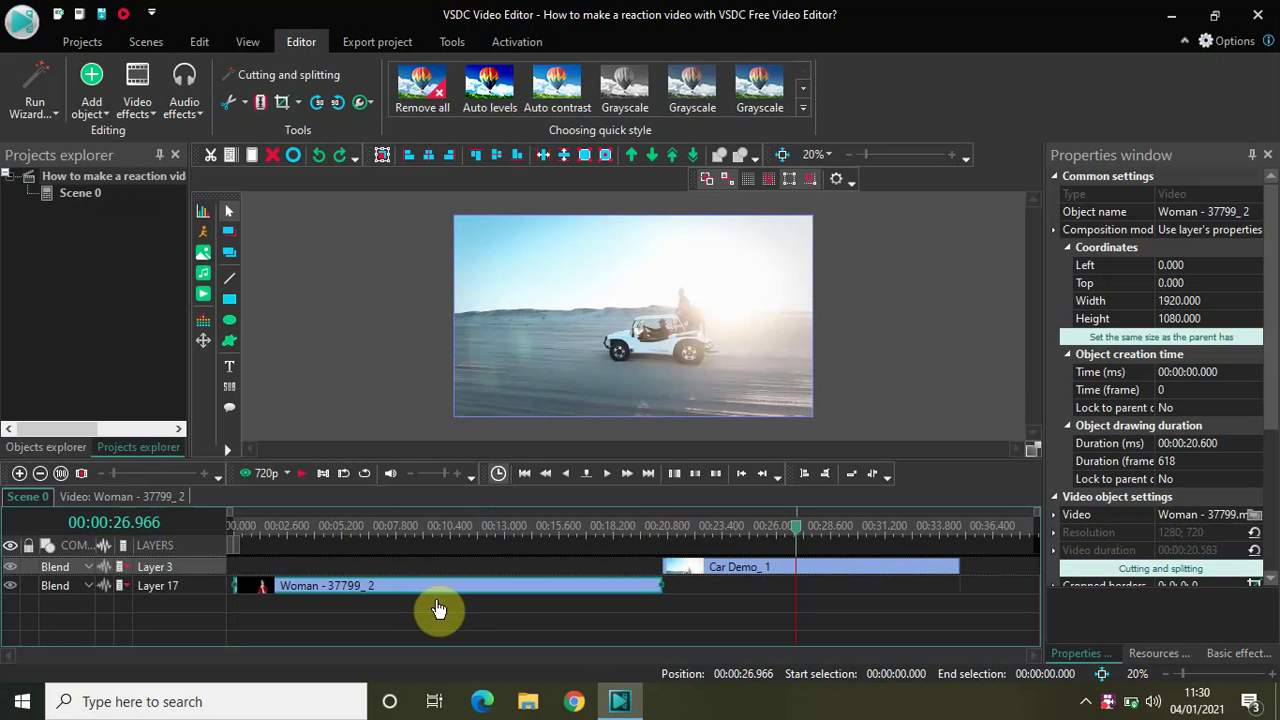
click(710, 575)
drag(710, 575, 269, 565)
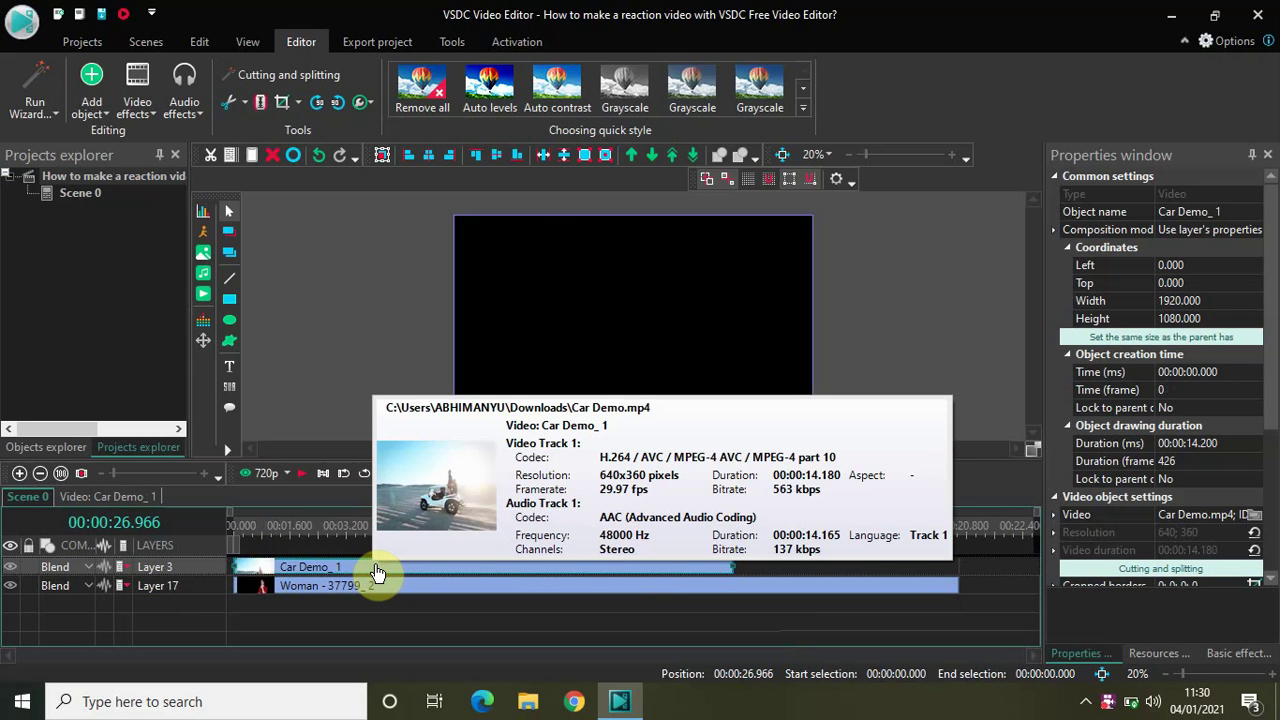
Inside Car Demo_1, shrink the video to 960×540 and centre it horizontally, then return to Scene 0
double_click(377, 572)
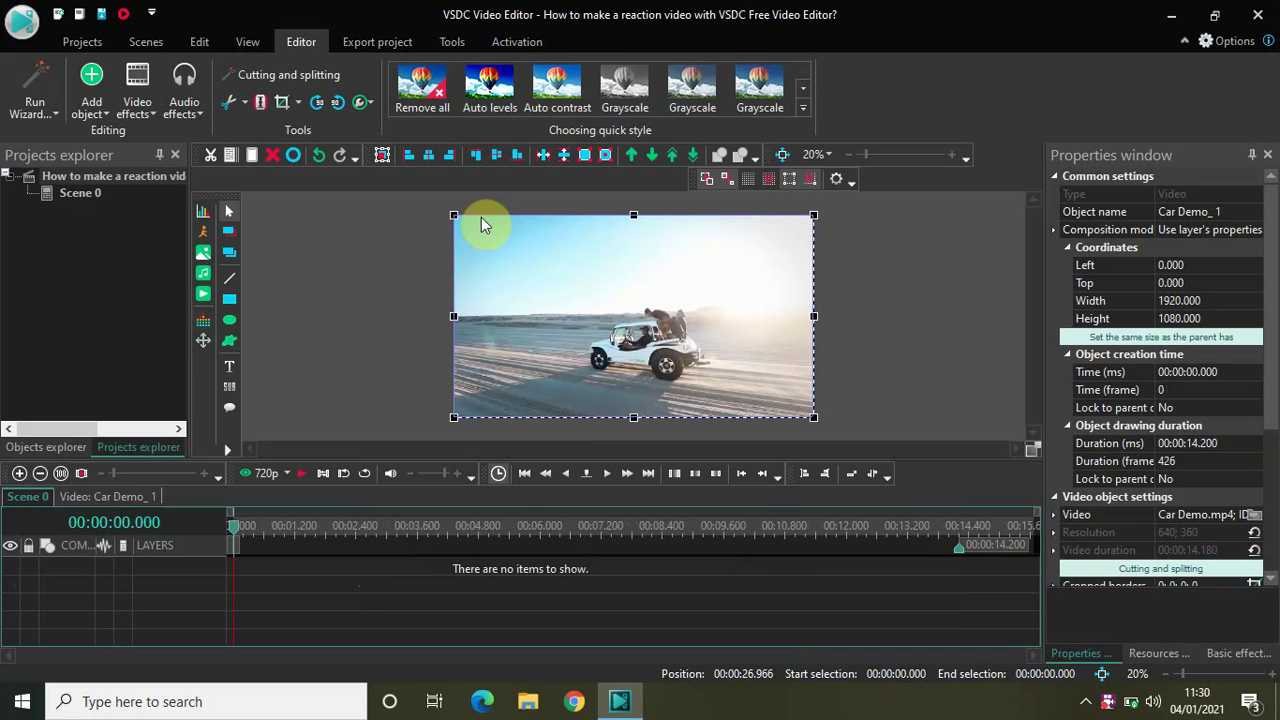
drag(454, 215, 632, 316)
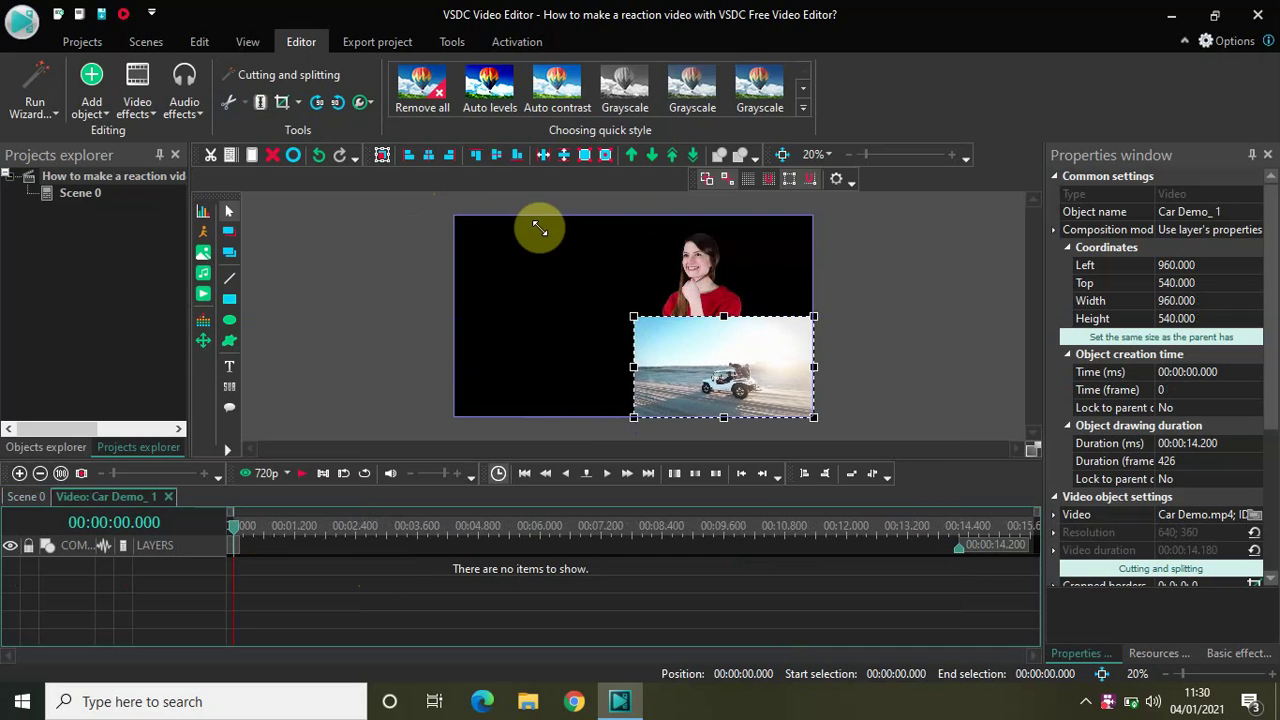
click(433, 162)
click(336, 264)
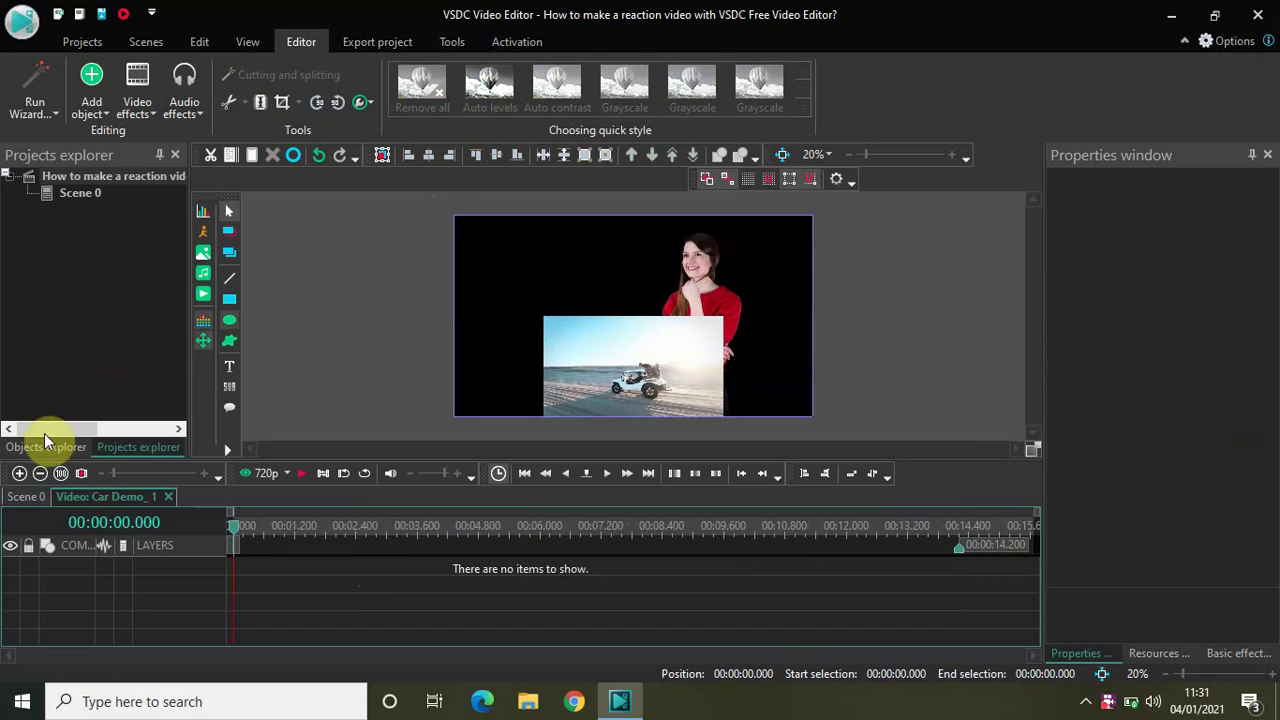
click(27, 497)
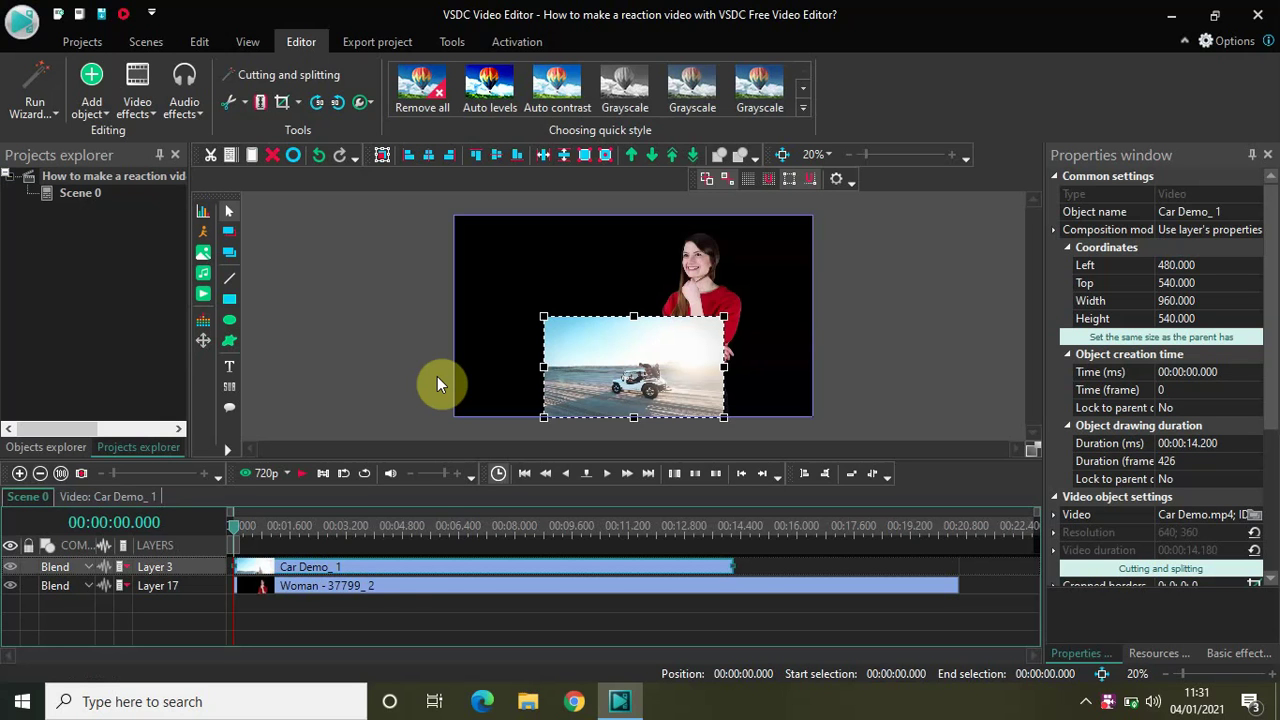
Delete the Woman clip and size Car Demo_1 to match the 1920×1080 scene
click(399, 596)
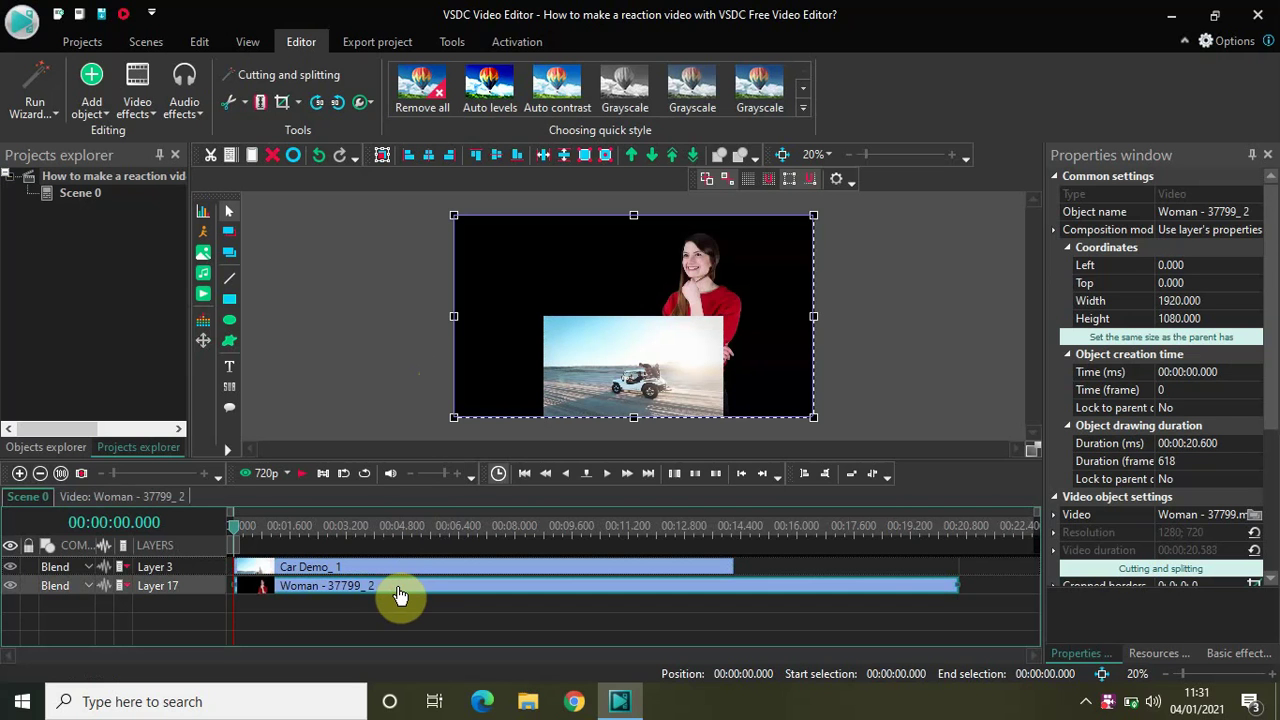
key(Delete)
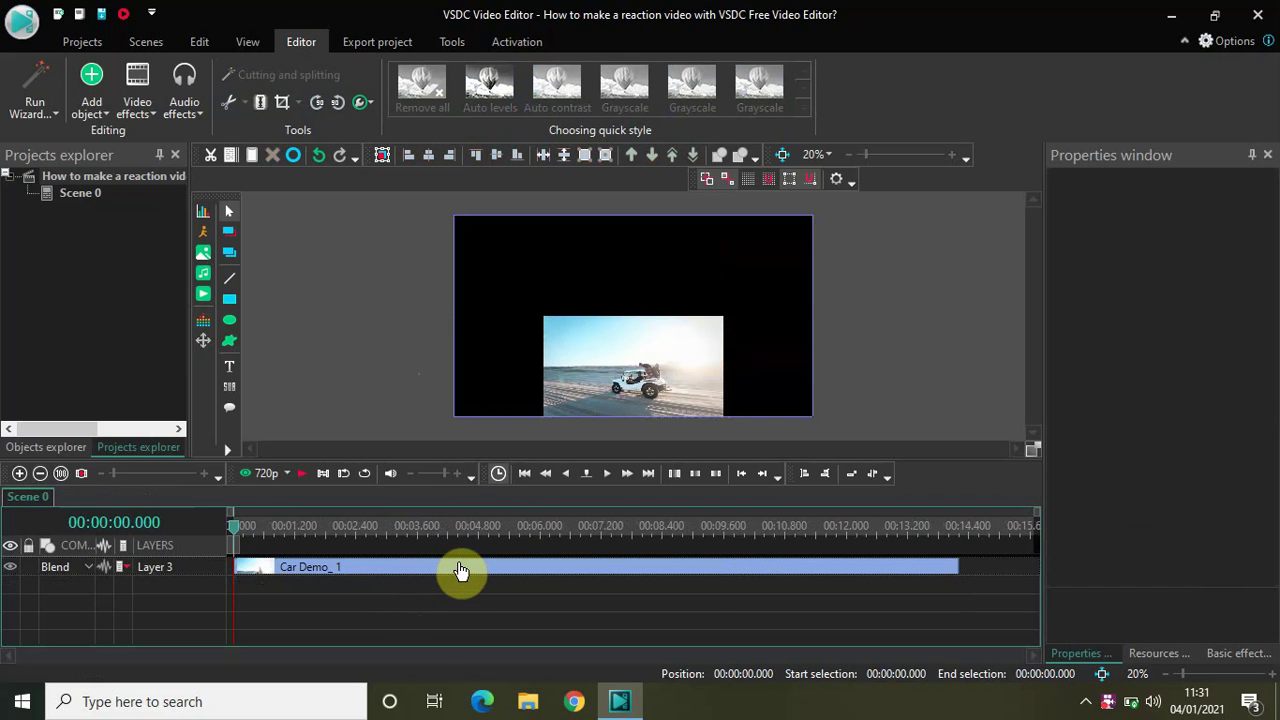
click(460, 570)
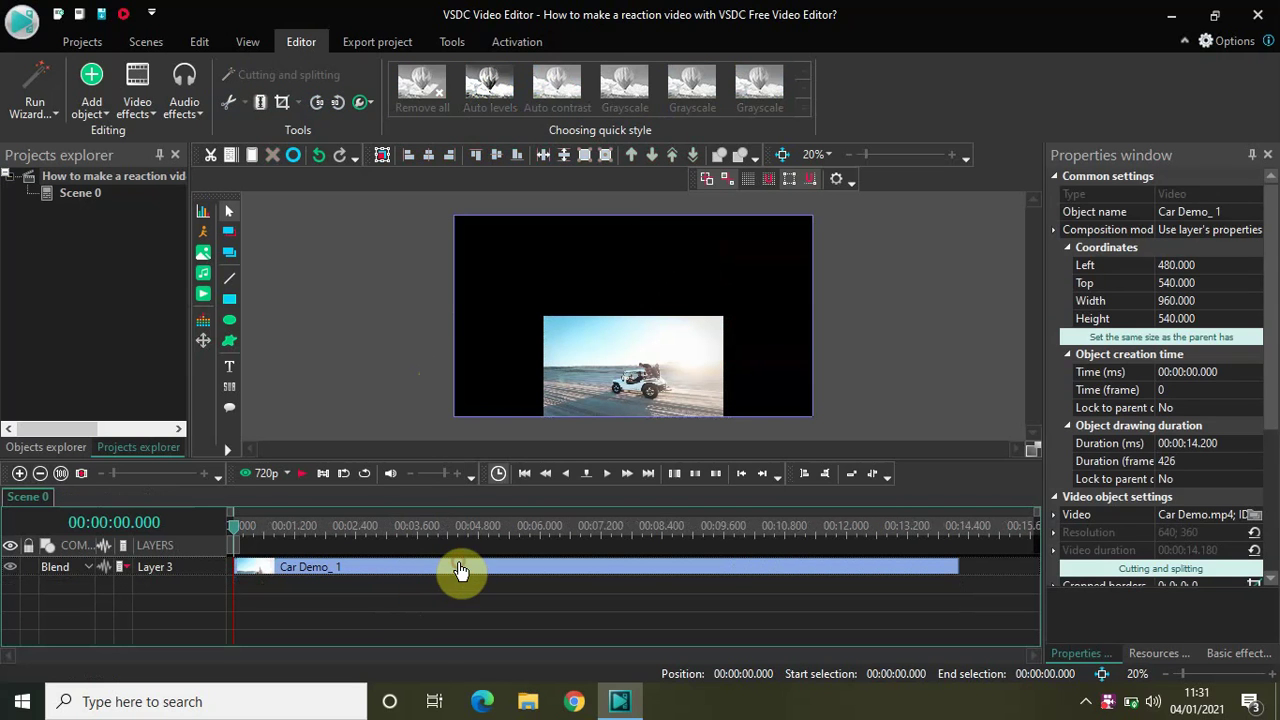
click(1116, 338)
click(902, 291)
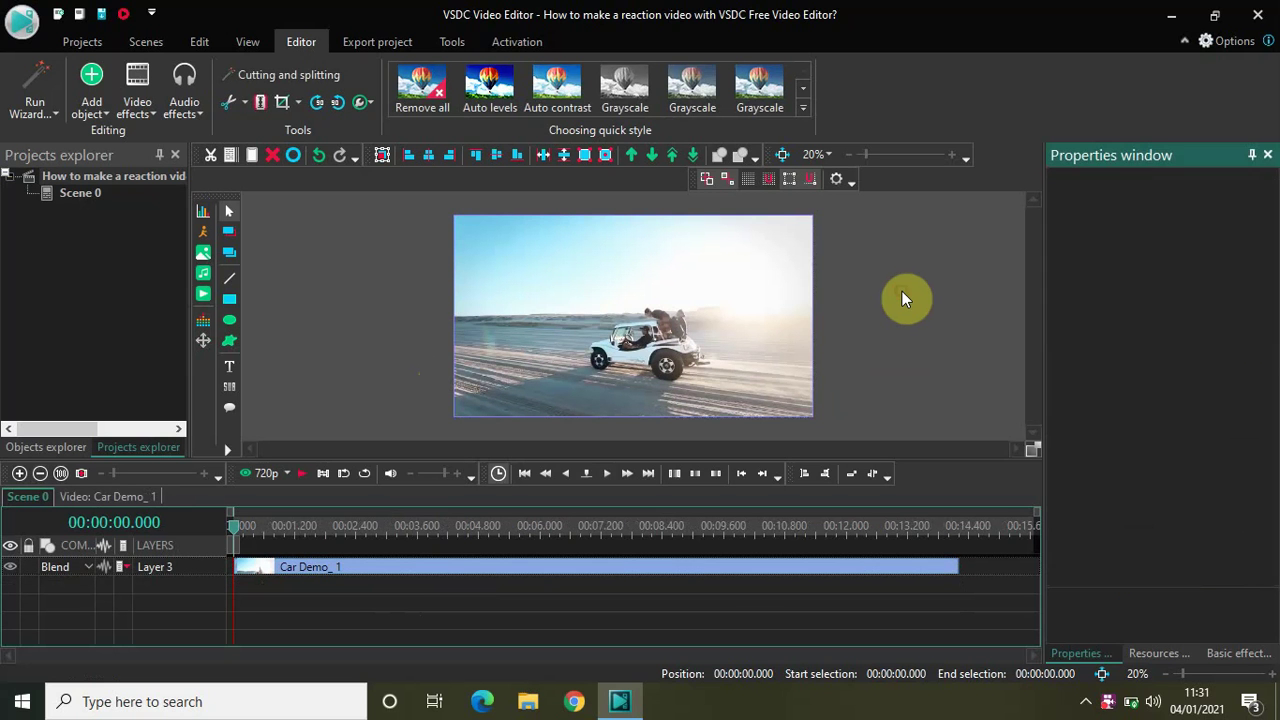
Draw a 565×495 rectangle at left 1295, top 45 in the frame's top-right
click(229, 299)
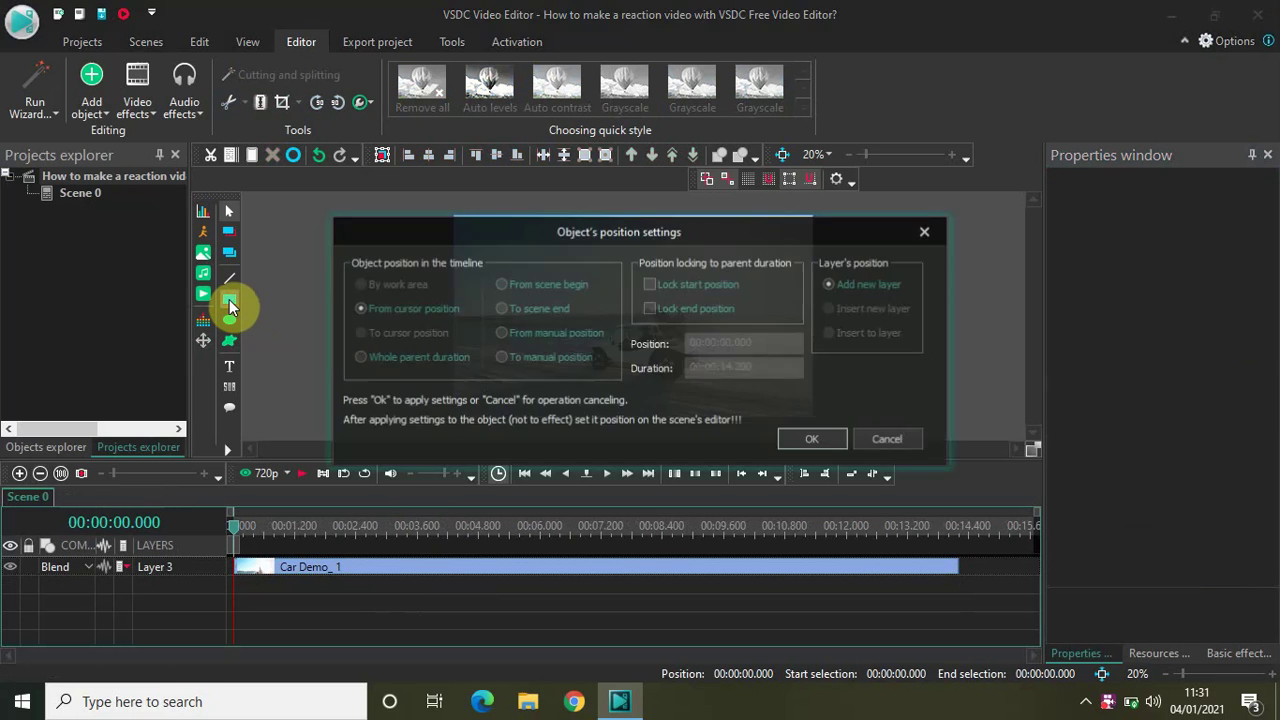
click(809, 441)
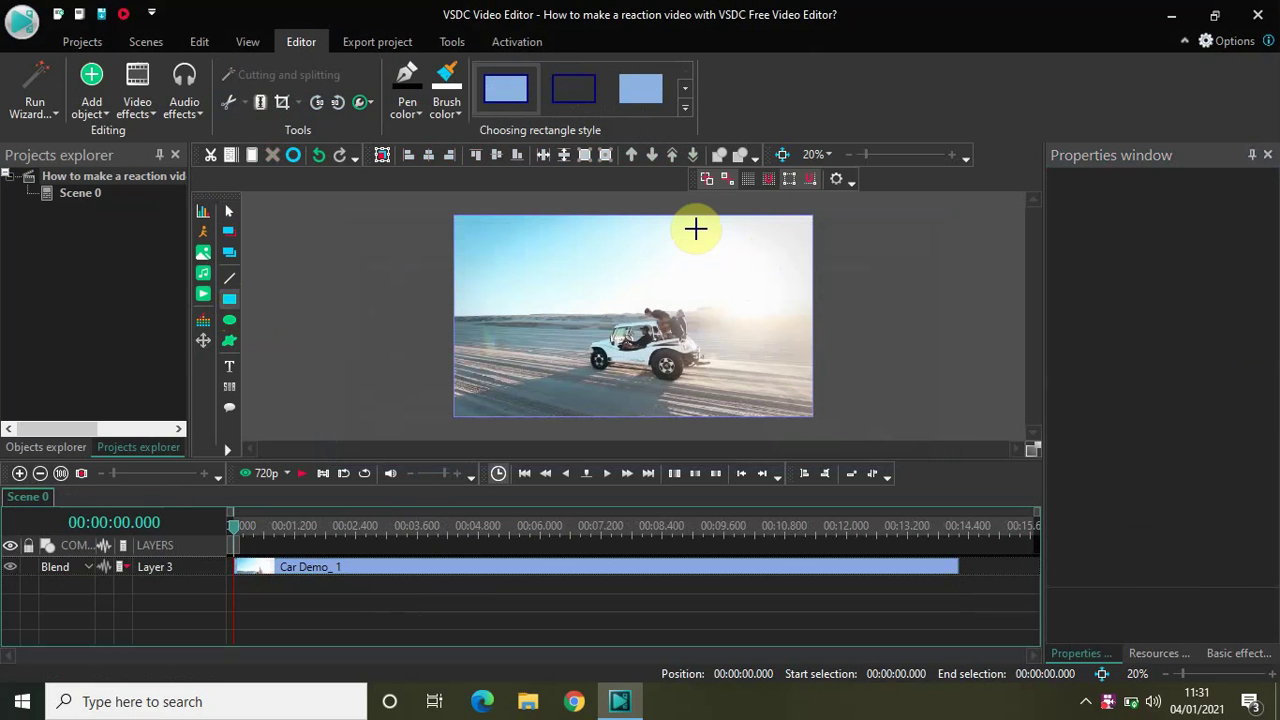
mouse_move(696, 229)
mouse_down()
mouse_move(740, 283)
mouse_move(802, 317)
mouse_up()
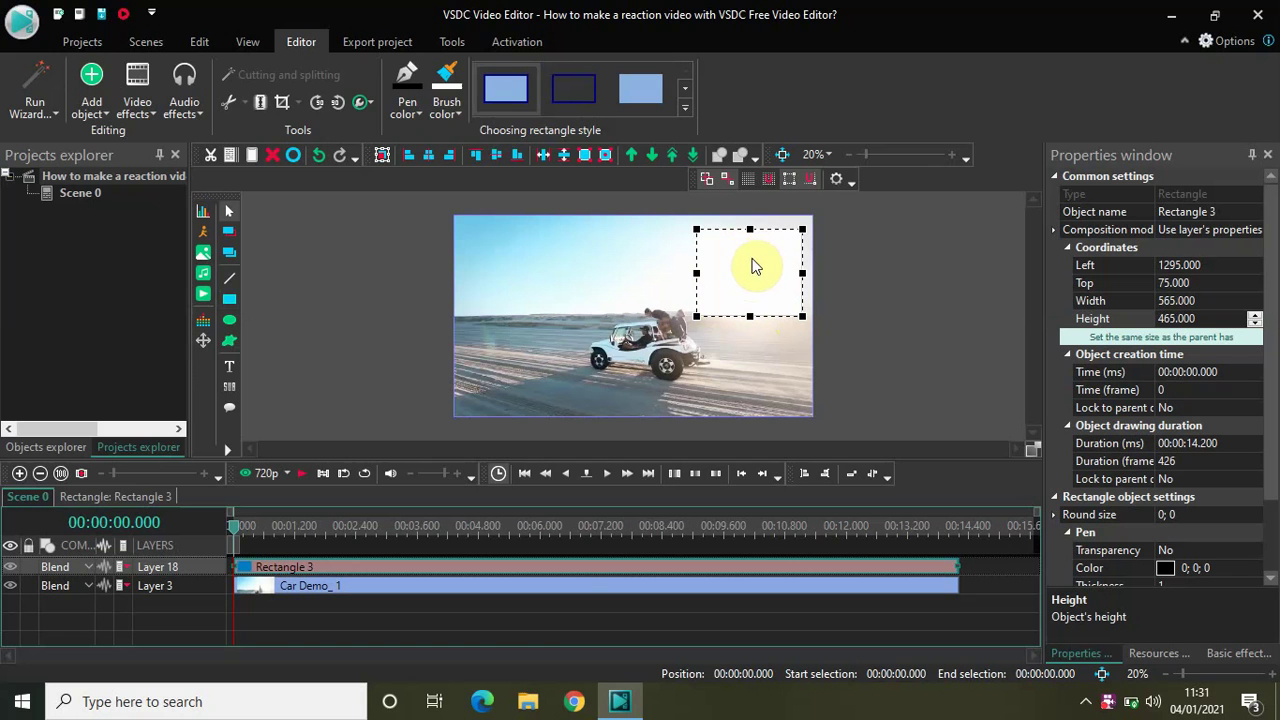
drag(749, 229, 749, 223)
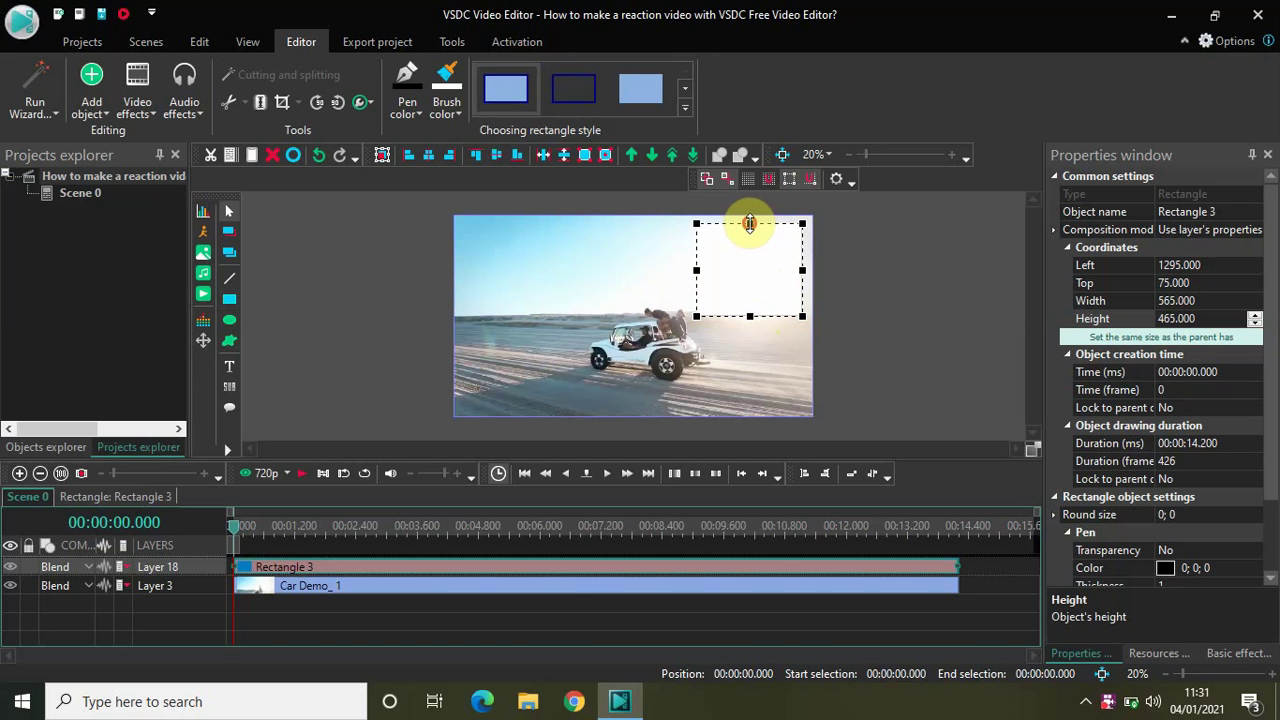
Inside Rectangle 3, add the Woman - 37799 video from Downloads with default placement
double_click(567, 569)
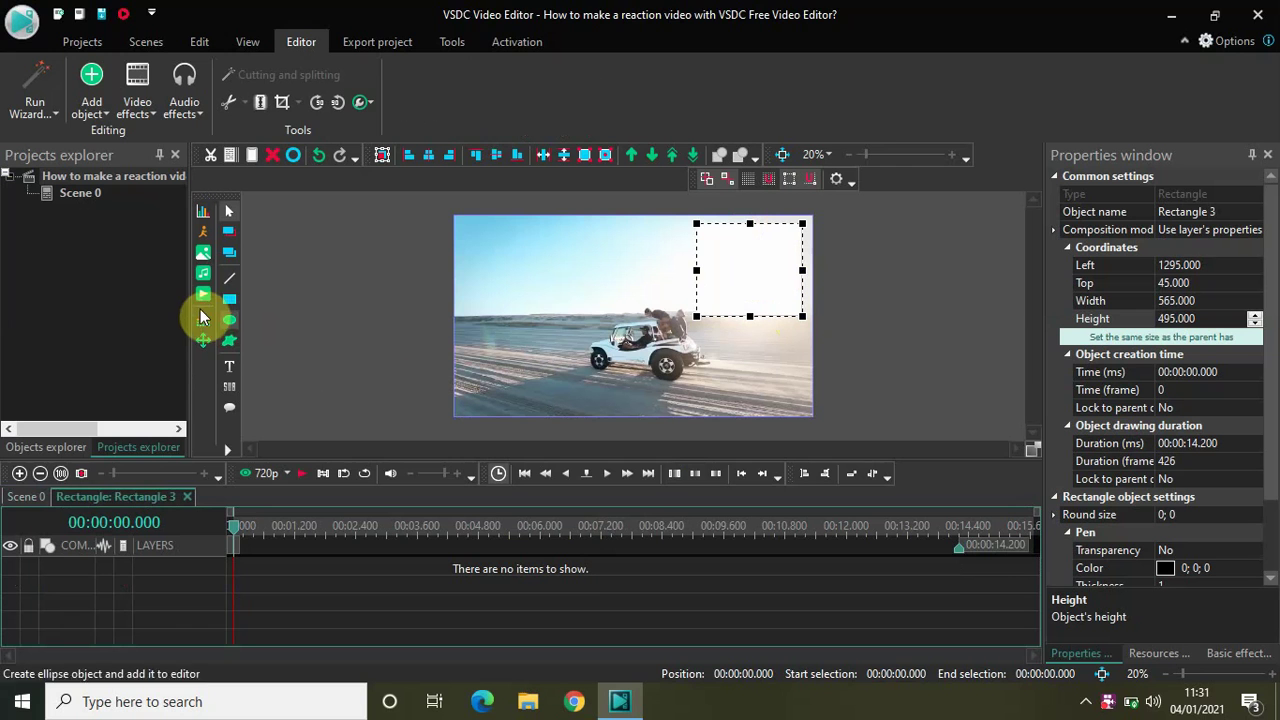
click(203, 293)
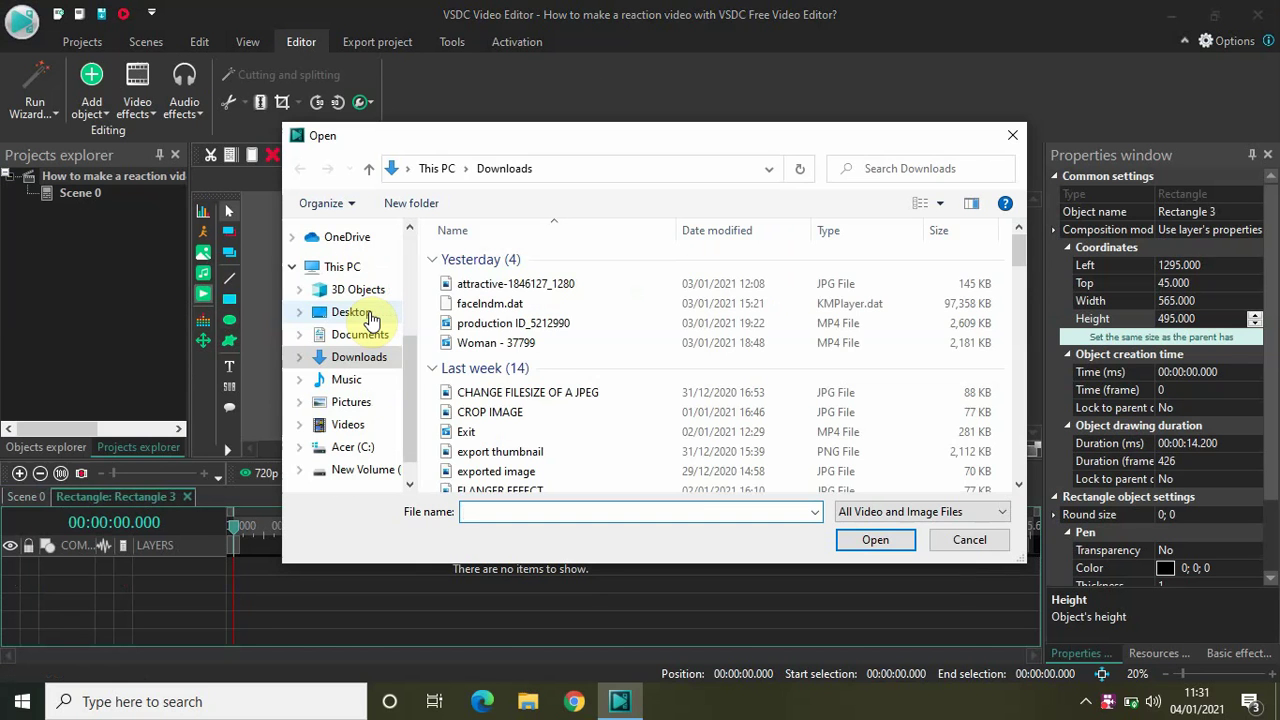
click(486, 343)
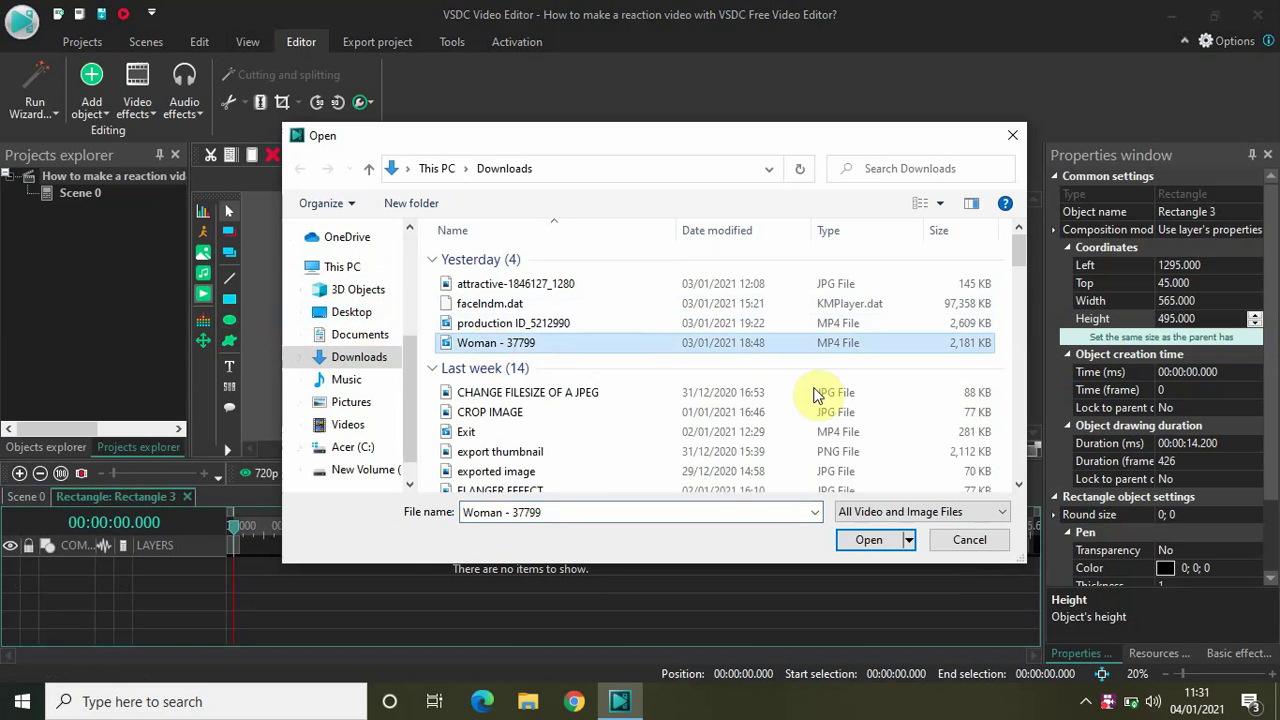
click(862, 540)
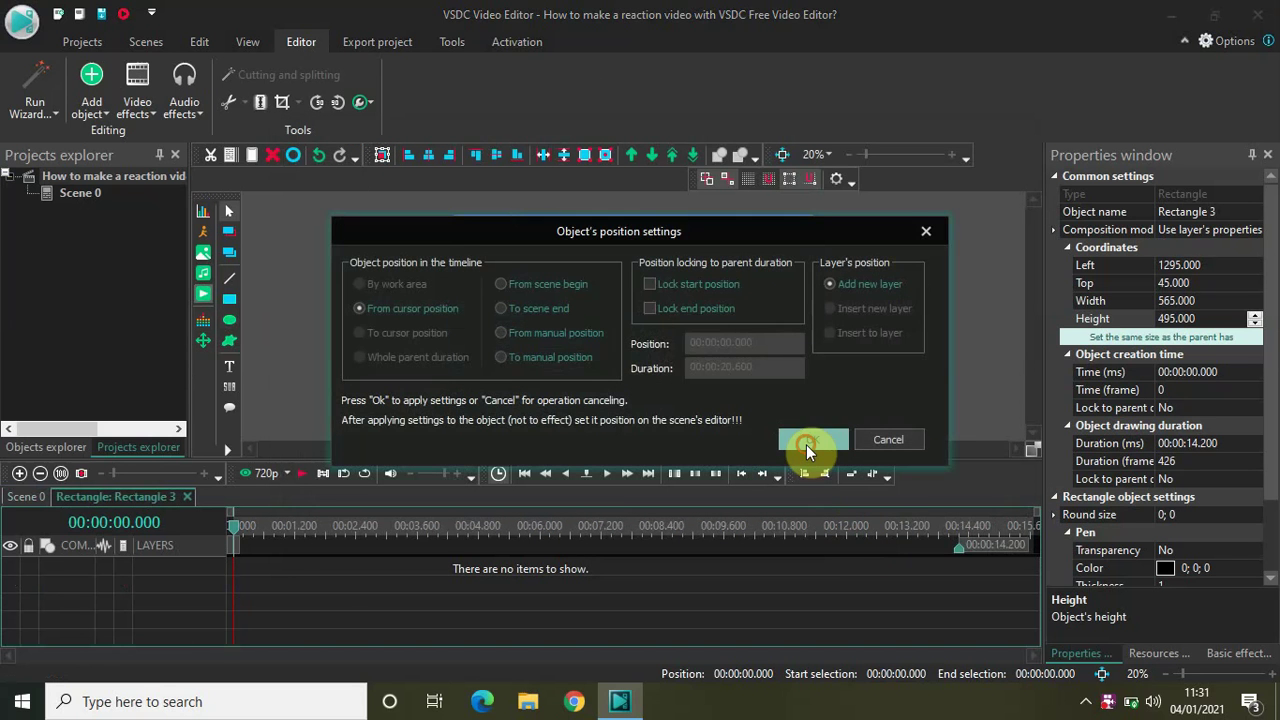
click(806, 444)
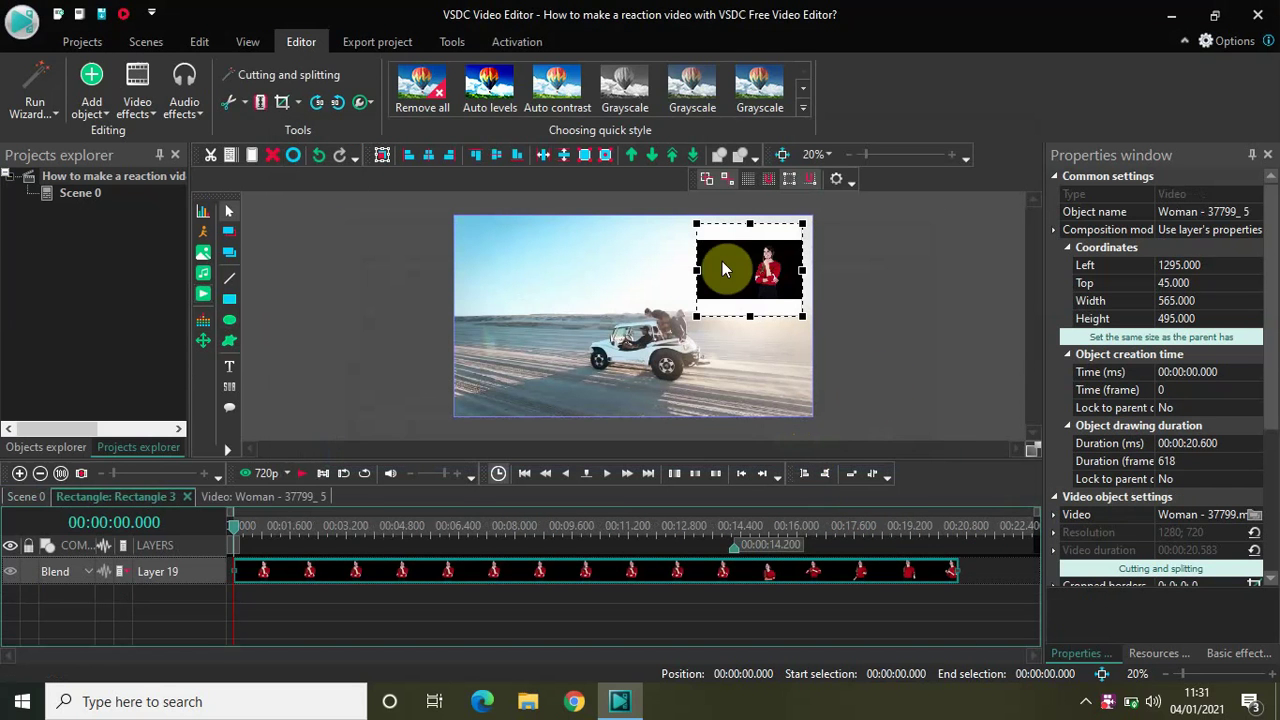
Enlarge the woman video inside Rectangle 3 to 1720×2020 so her upper body shows, preview at 20%
click(849, 154)
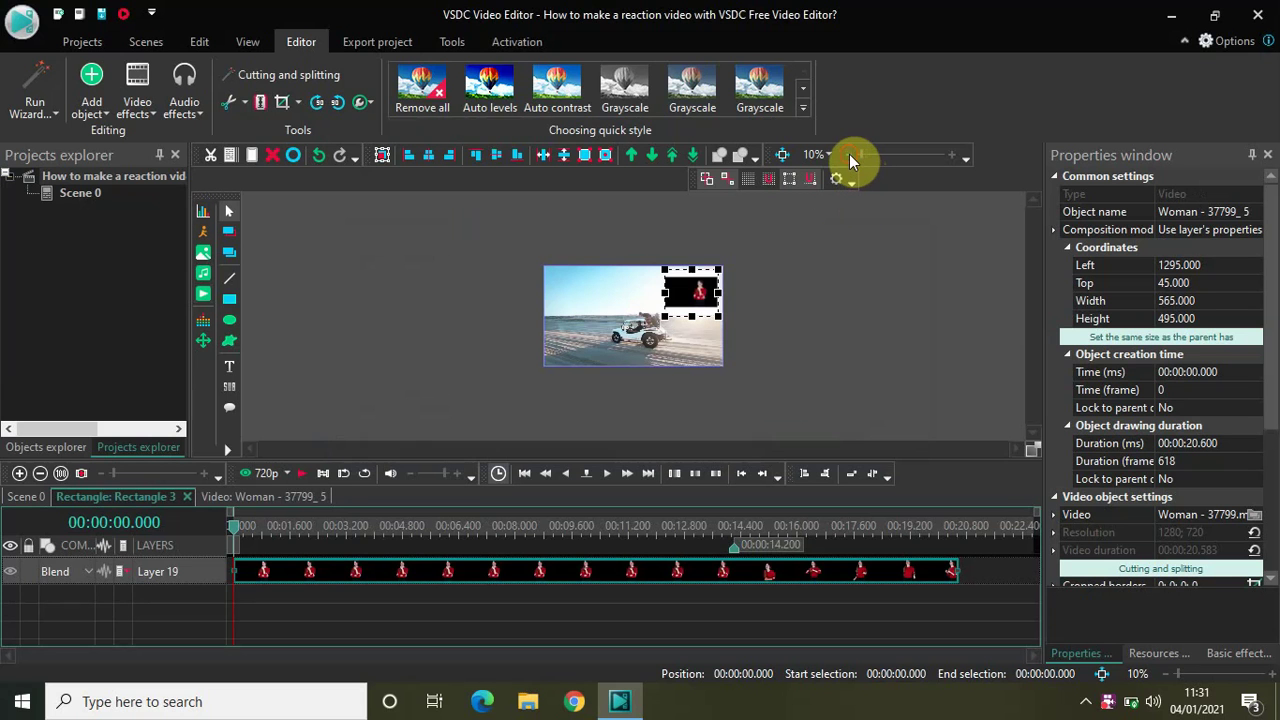
drag(665, 272, 584, 218)
click(676, 283)
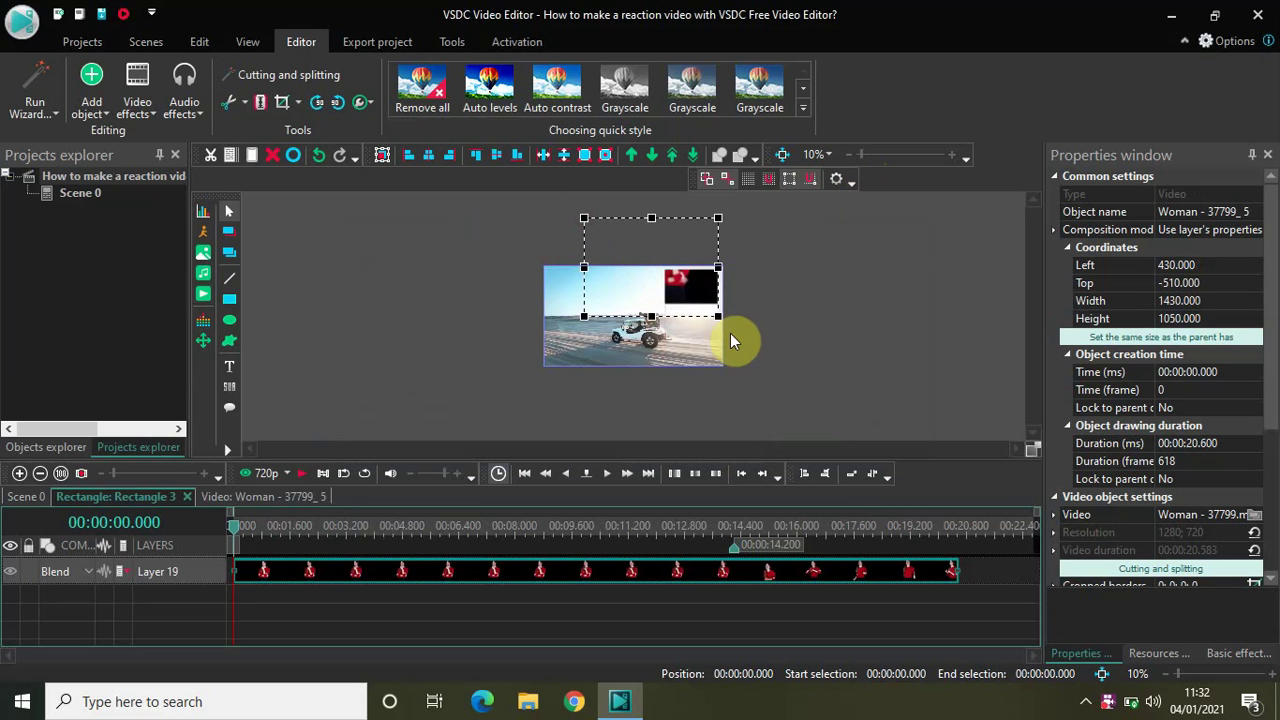
drag(714, 314, 745, 407)
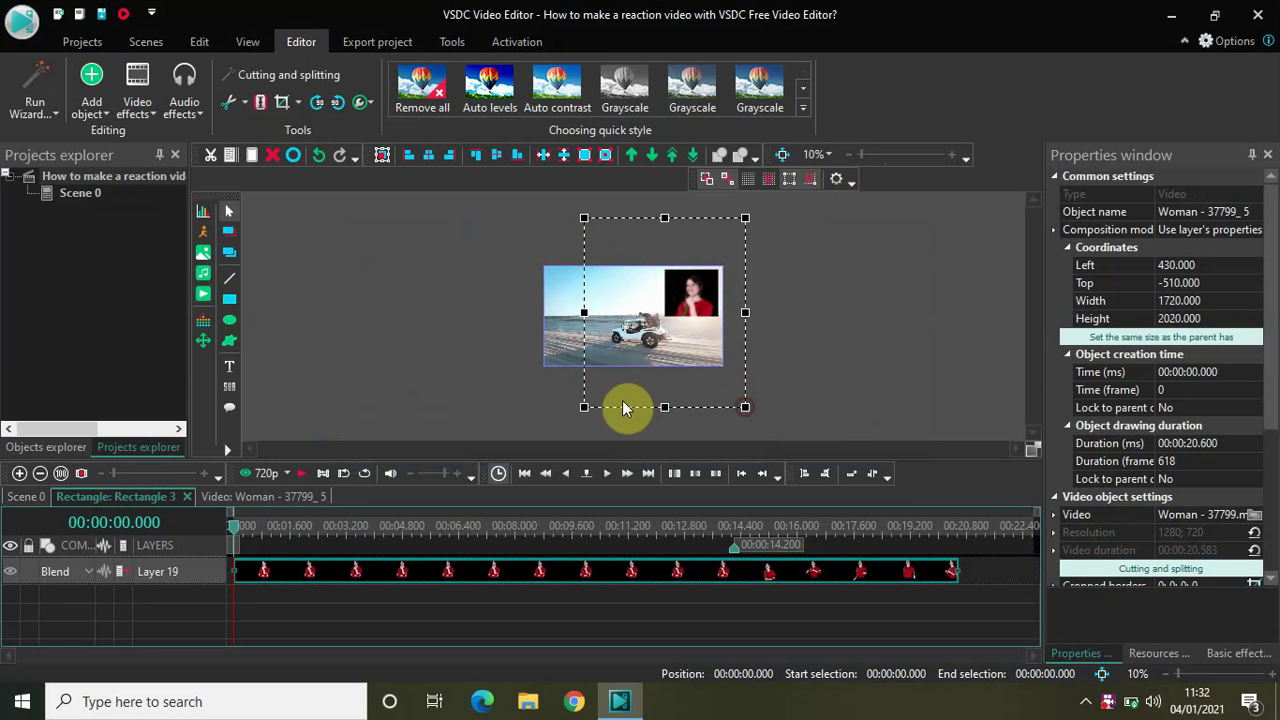
drag(585, 313, 577, 314)
click(392, 332)
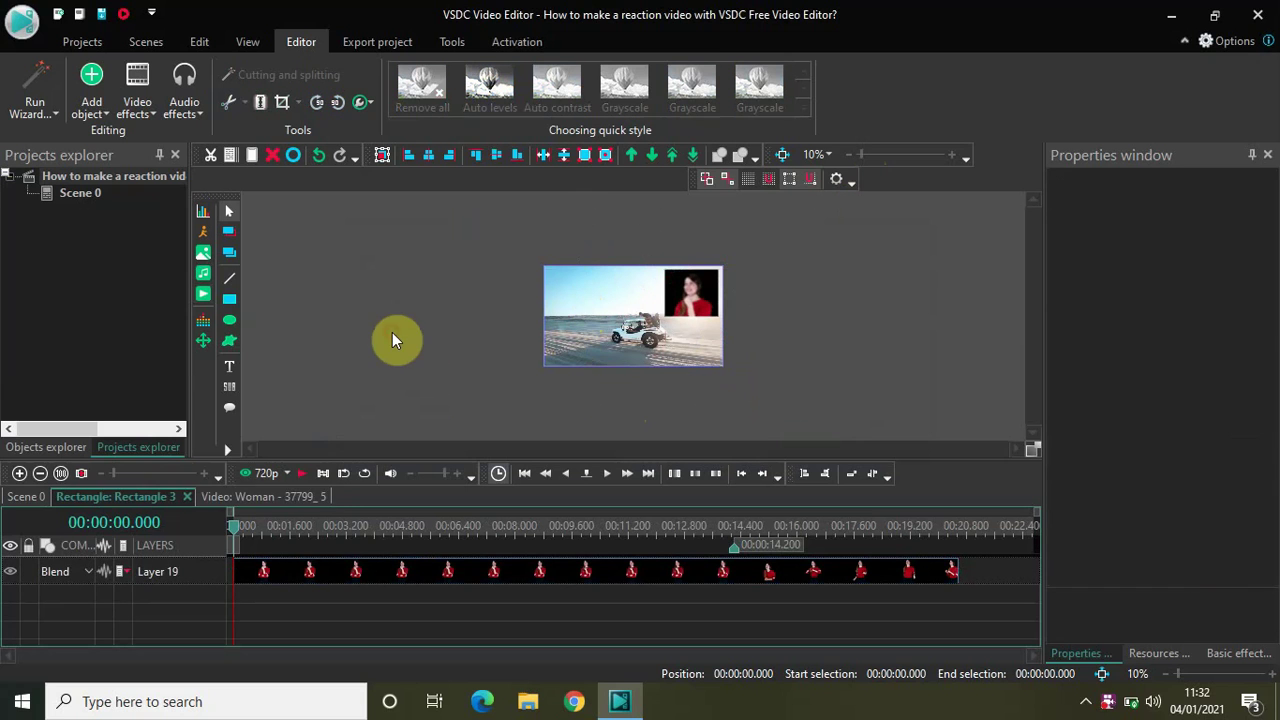
click(951, 156)
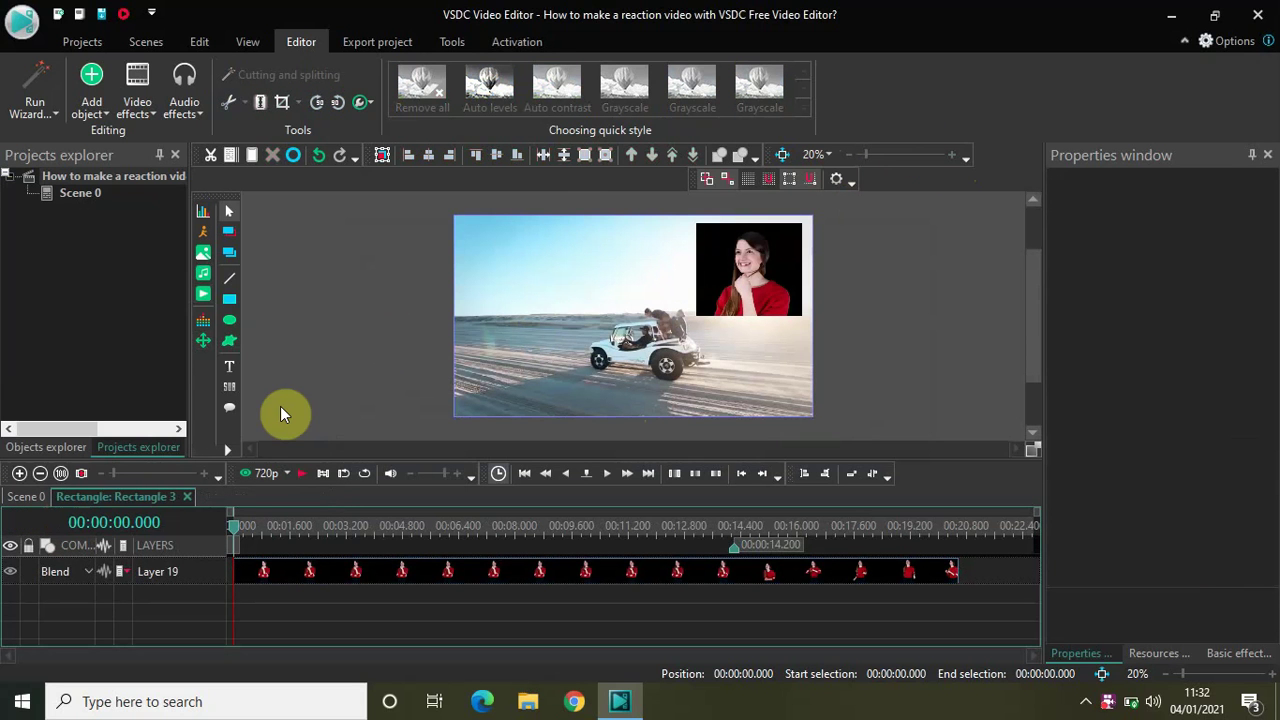
On Scene 0, rewind the playhead to 0 and delete Rectangle 3 with its woman video
click(14, 497)
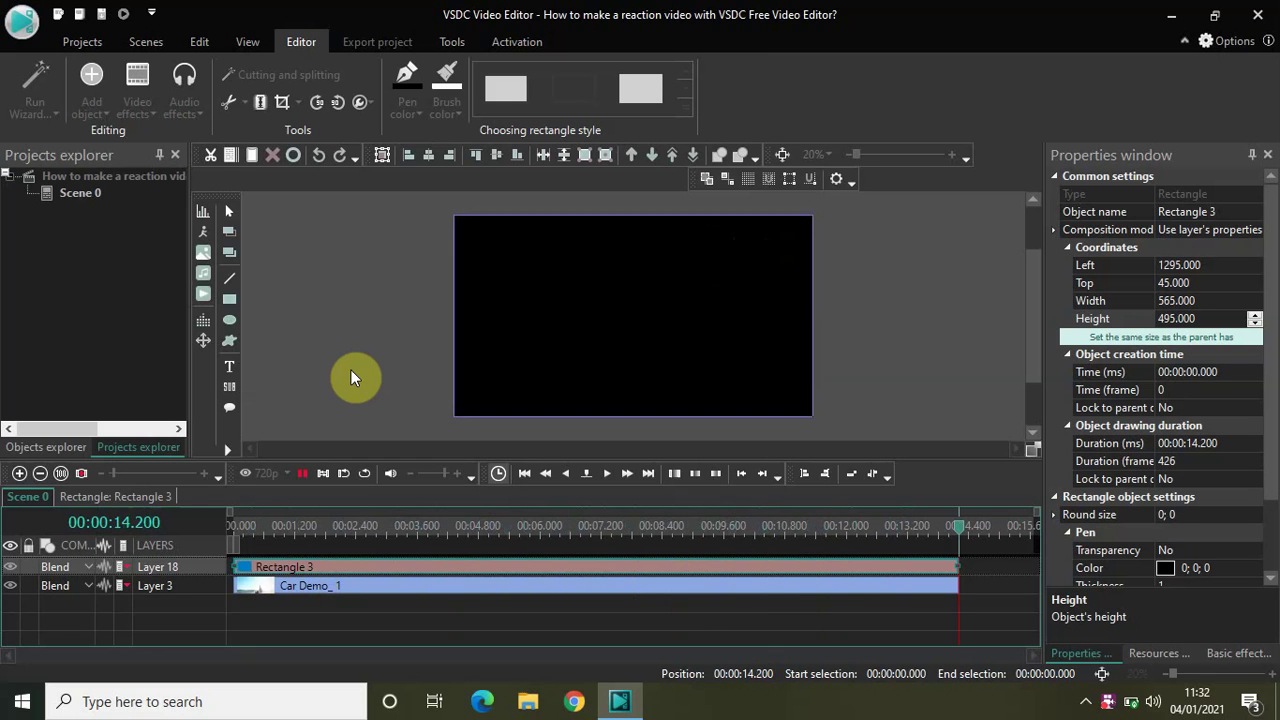
click(369, 528)
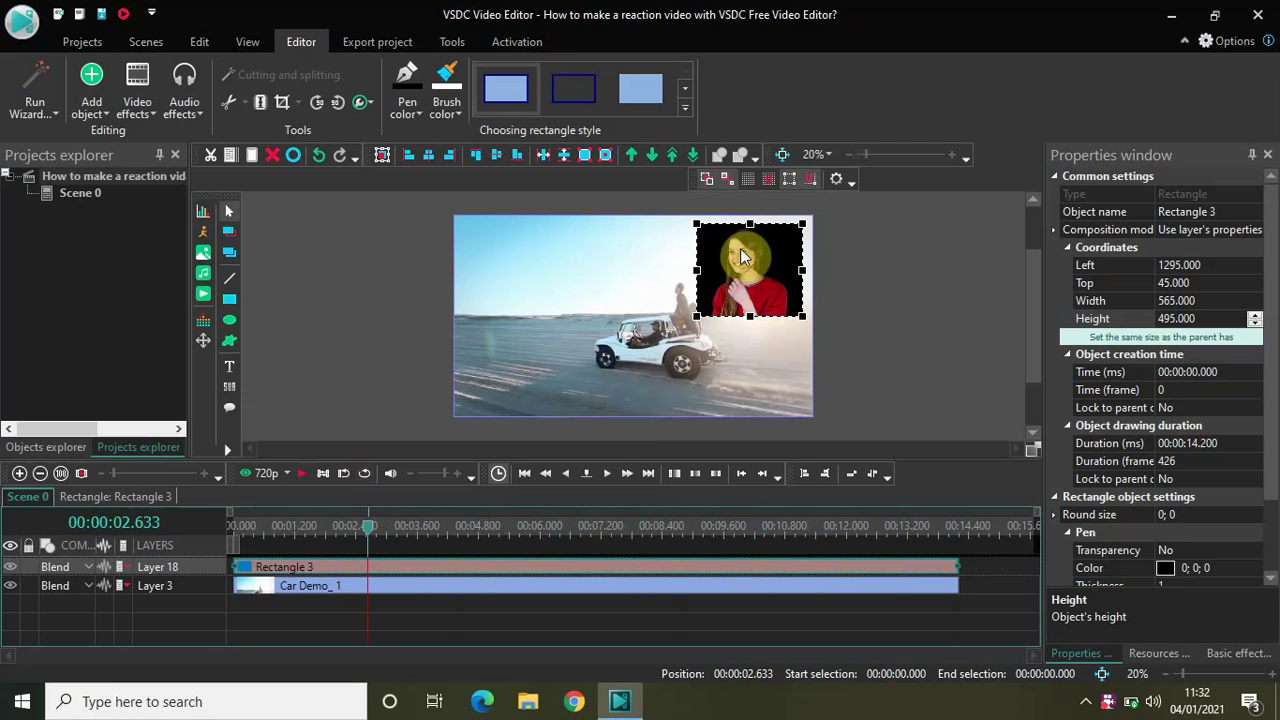
click(367, 532)
drag(367, 532, 194, 534)
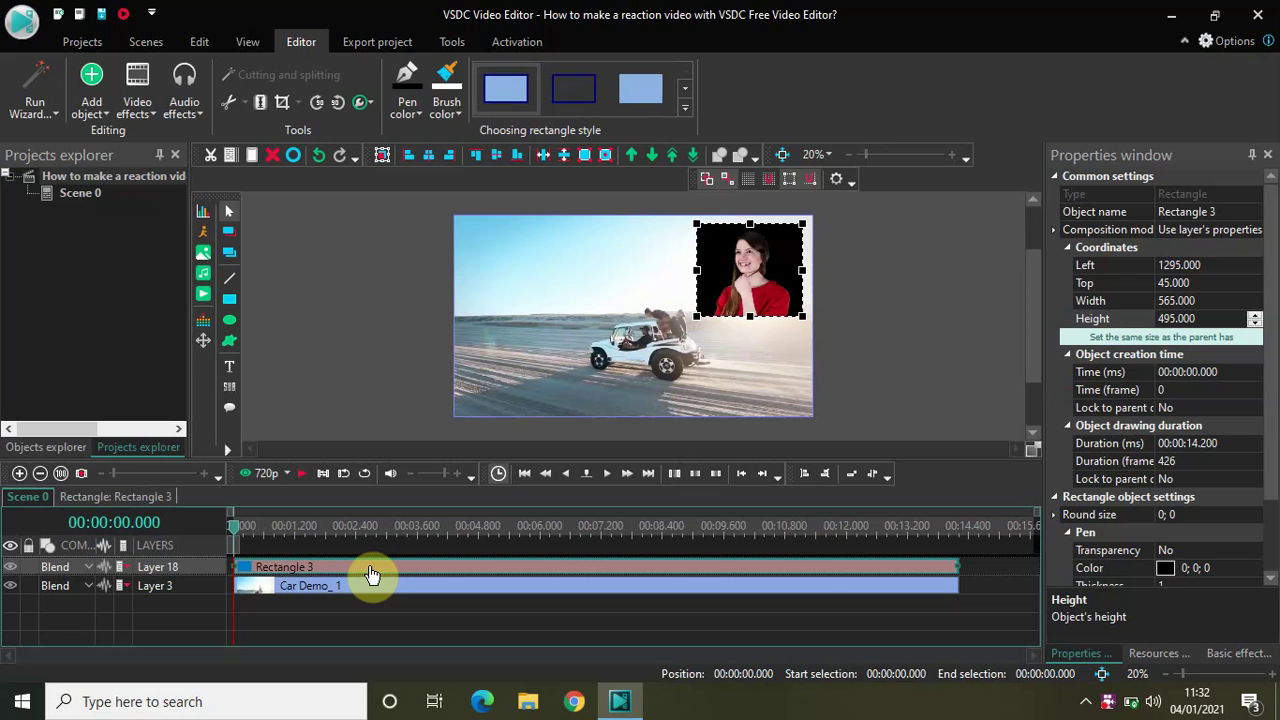
key(Delete)
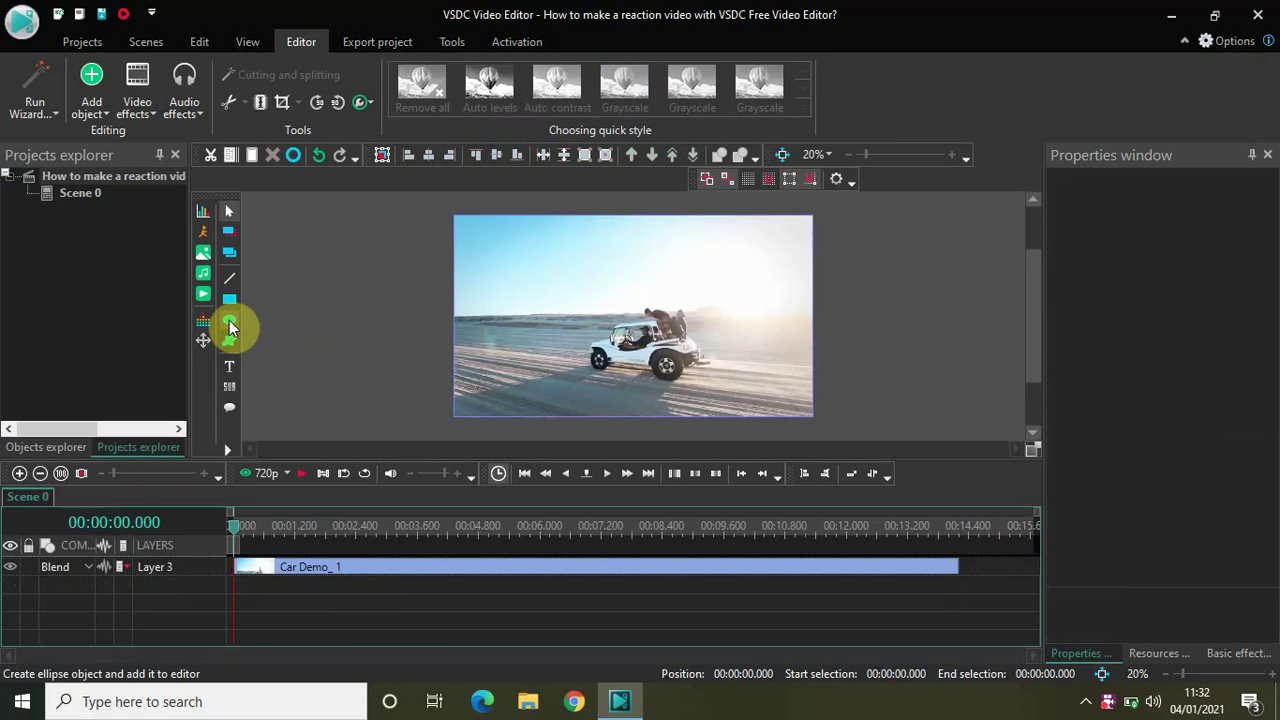
Draw Ellipse 2, 590×555 at left 1270, top 80, over the car clip's top-right corner
click(229, 321)
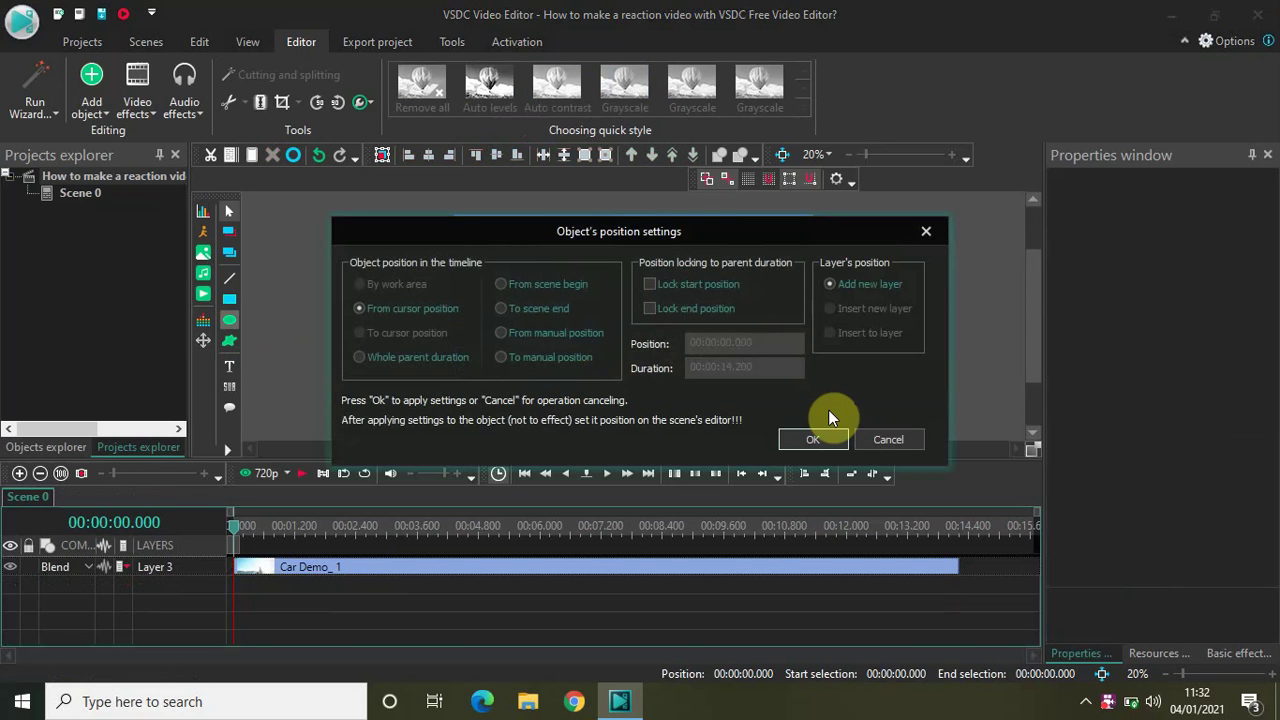
click(821, 439)
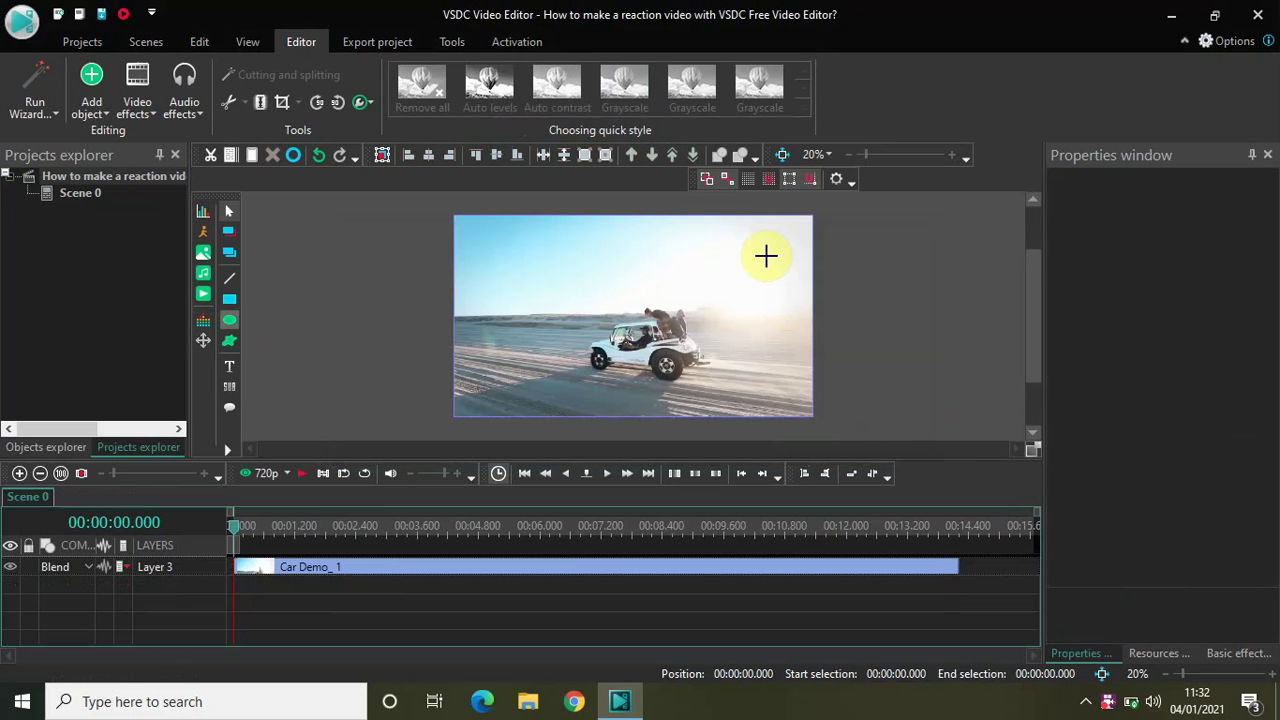
click(691, 230)
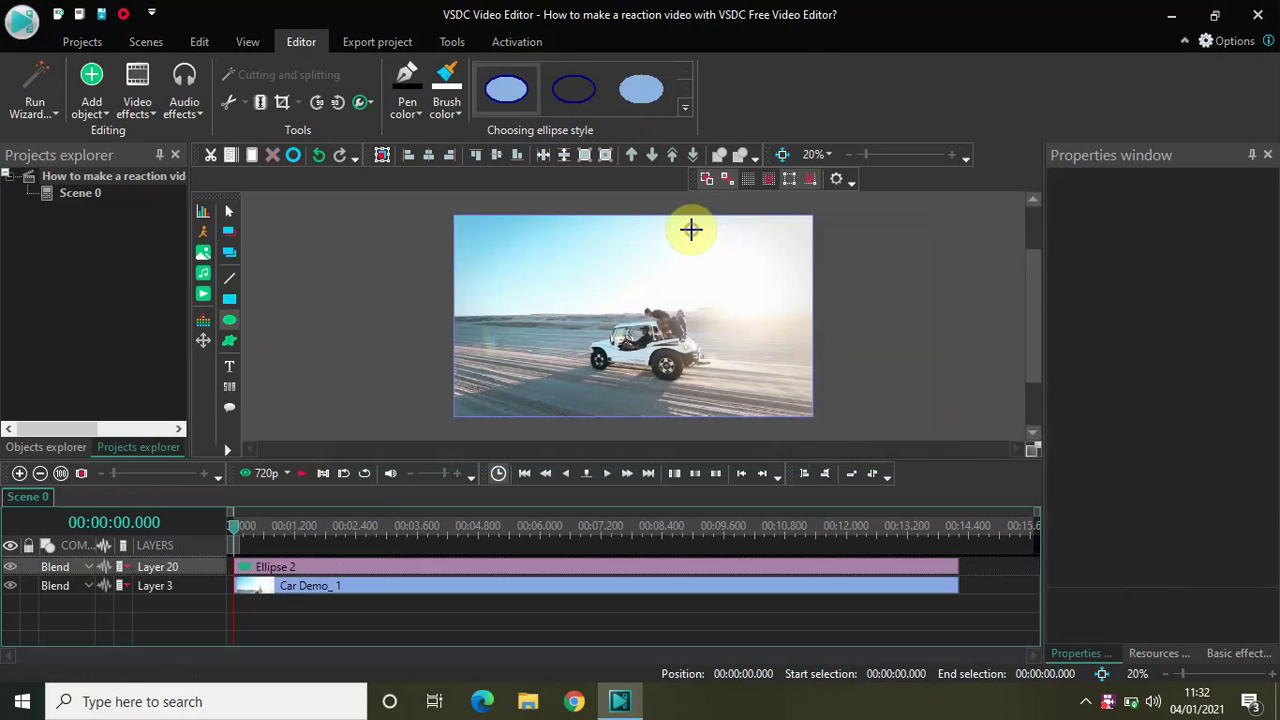
drag(740, 290, 802, 333)
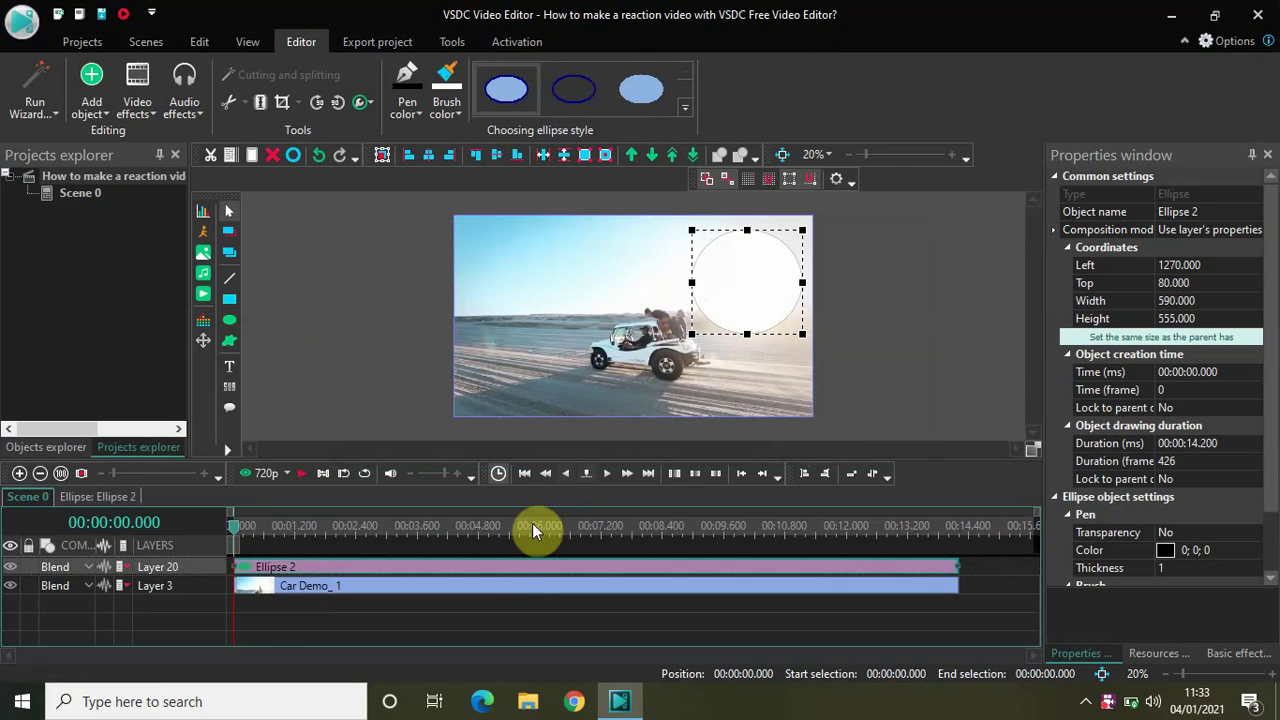
Inside Ellipse 2, add the Woman - 37799 video from Downloads at 590×555
double_click(526, 569)
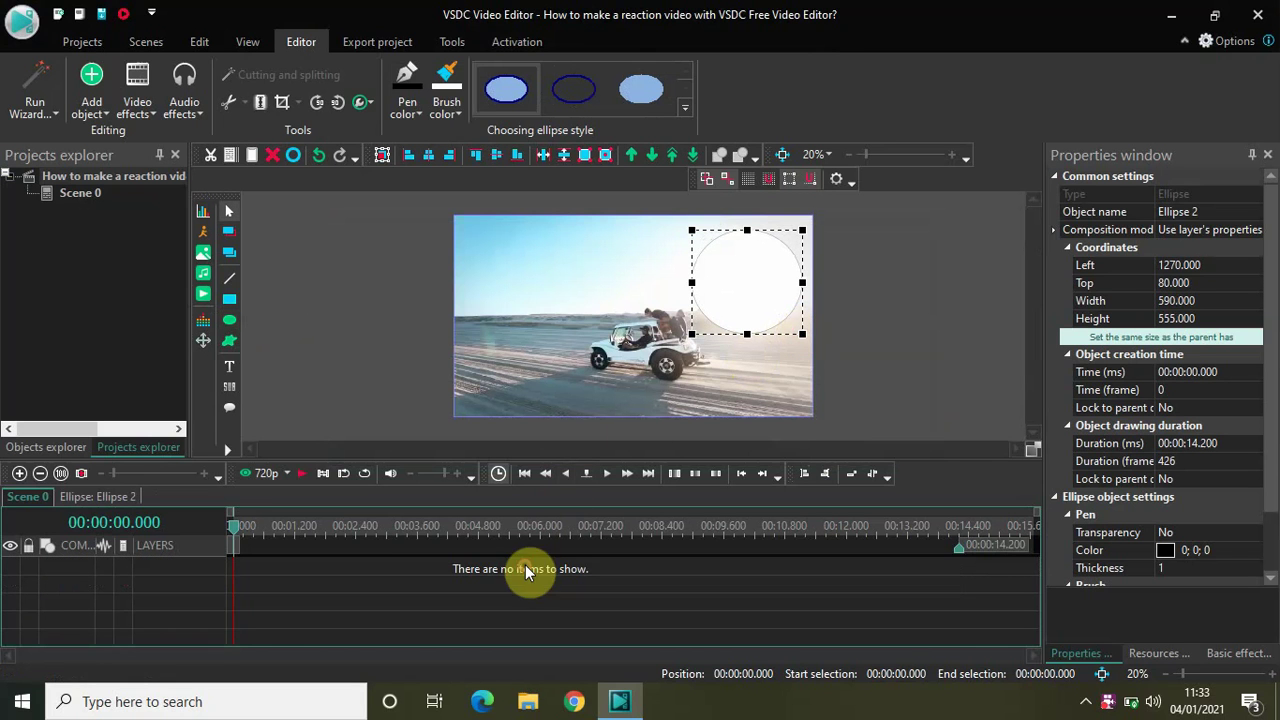
click(203, 294)
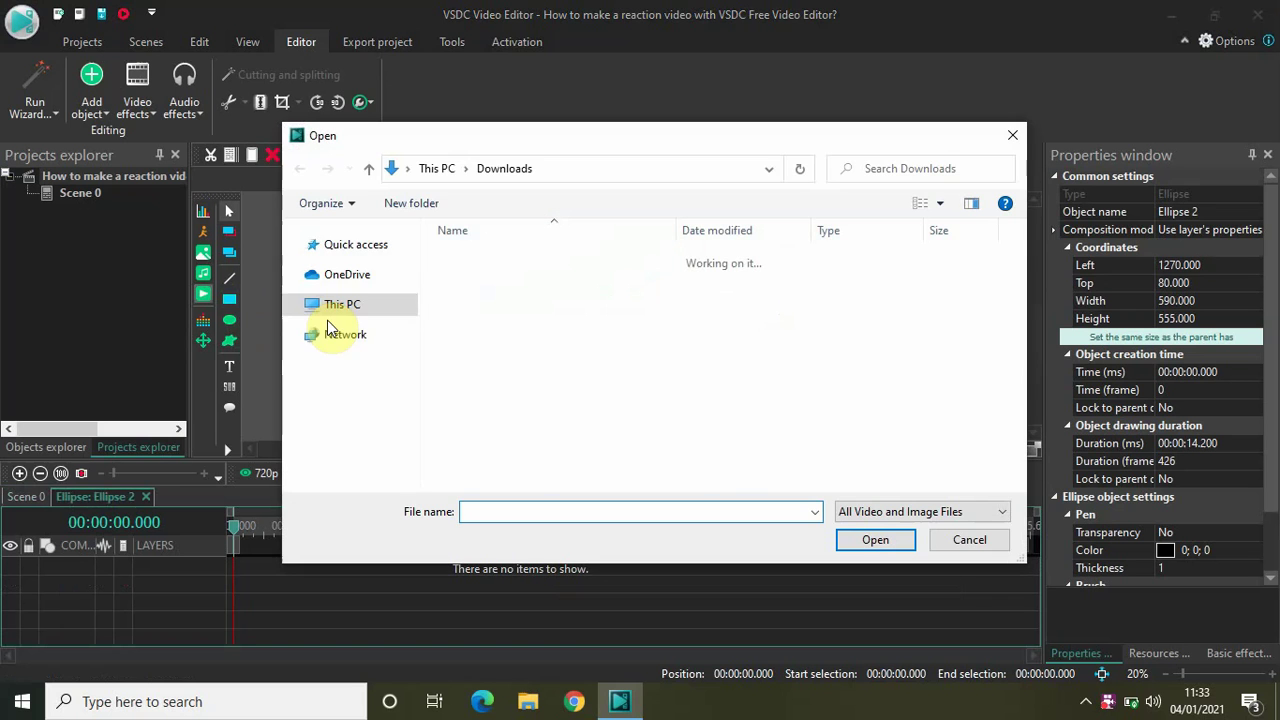
click(510, 343)
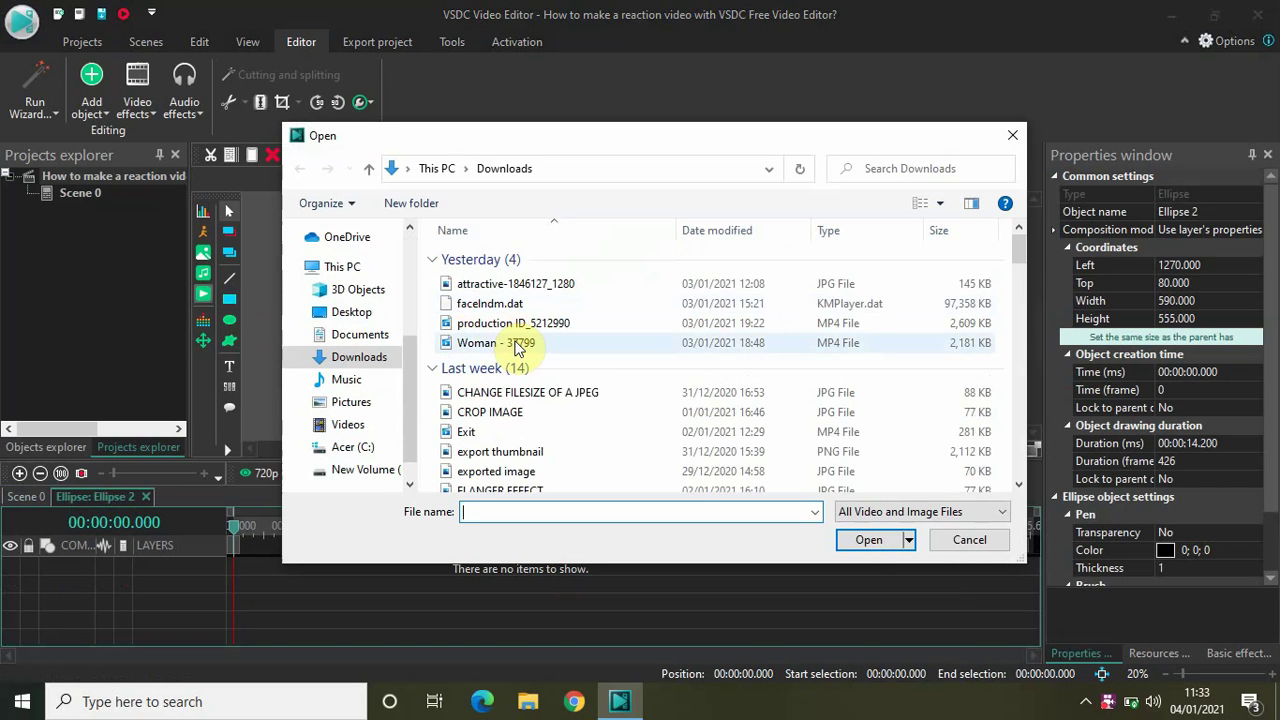
click(859, 541)
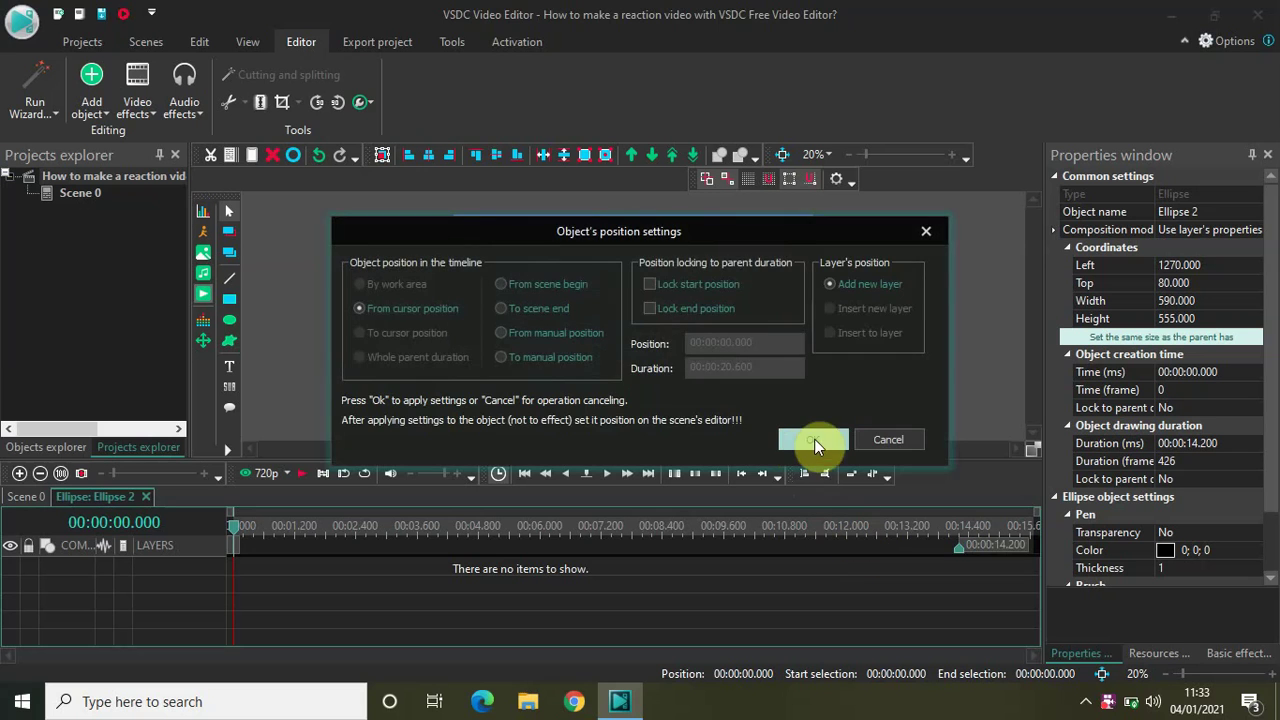
click(820, 438)
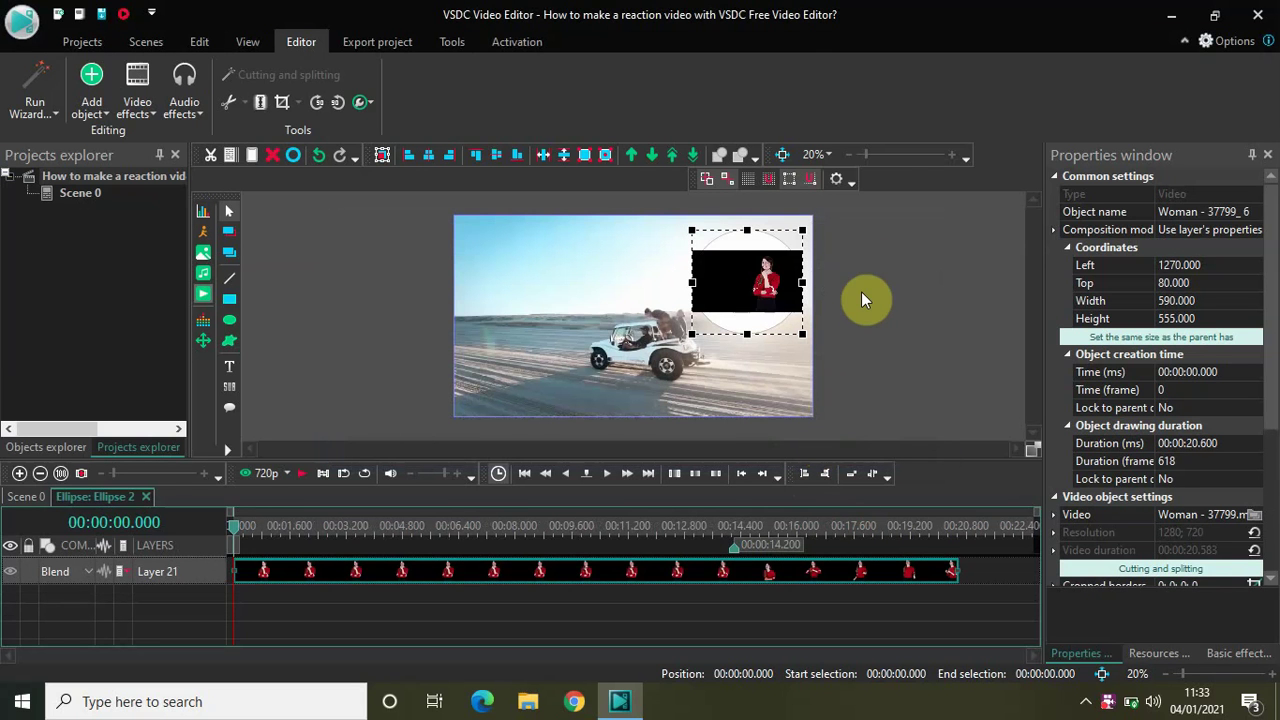
Enlarge the woman video in Ellipse 2 to 1540×1620 at left 530, top -300, preview back at 20%
click(850, 155)
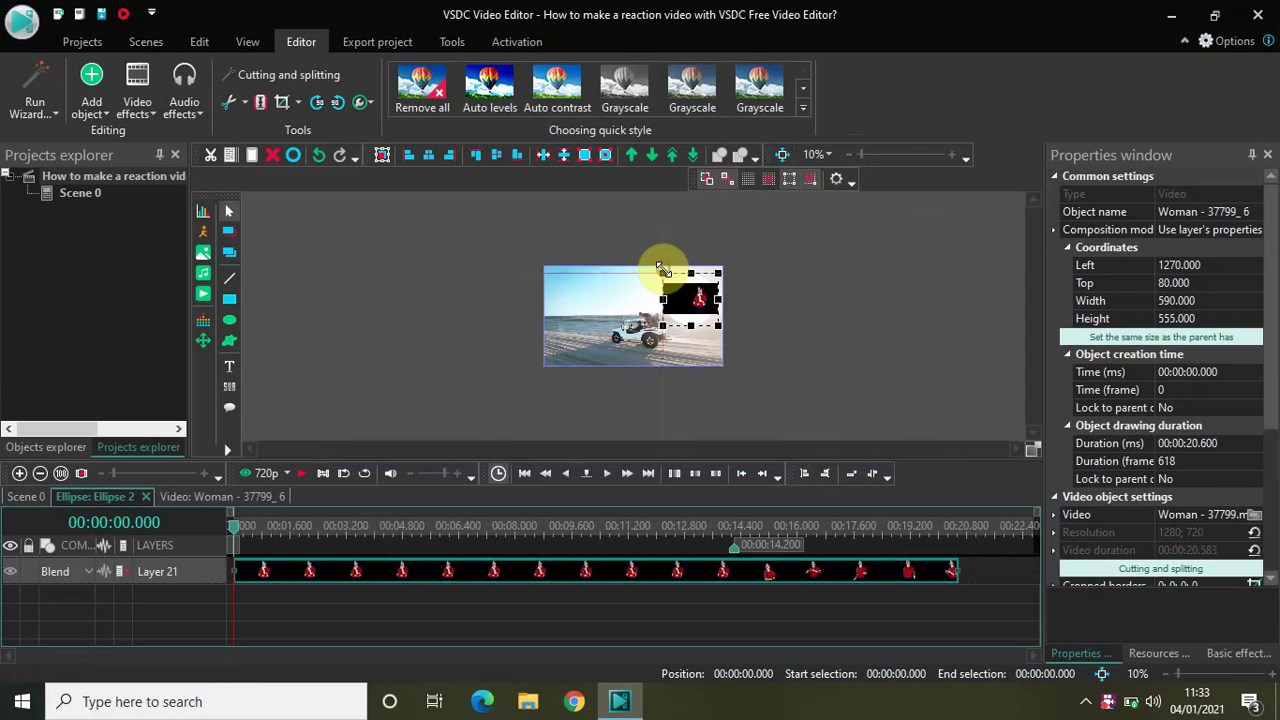
drag(662, 273, 595, 257)
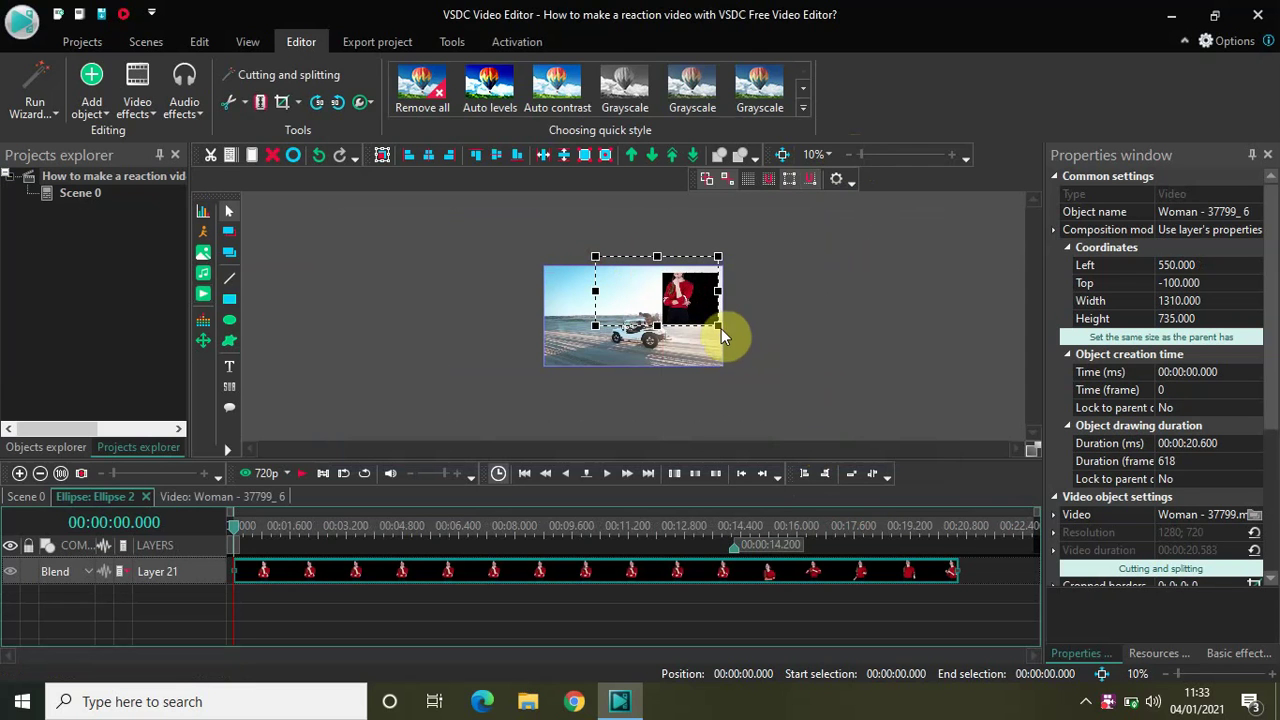
drag(721, 328, 737, 389)
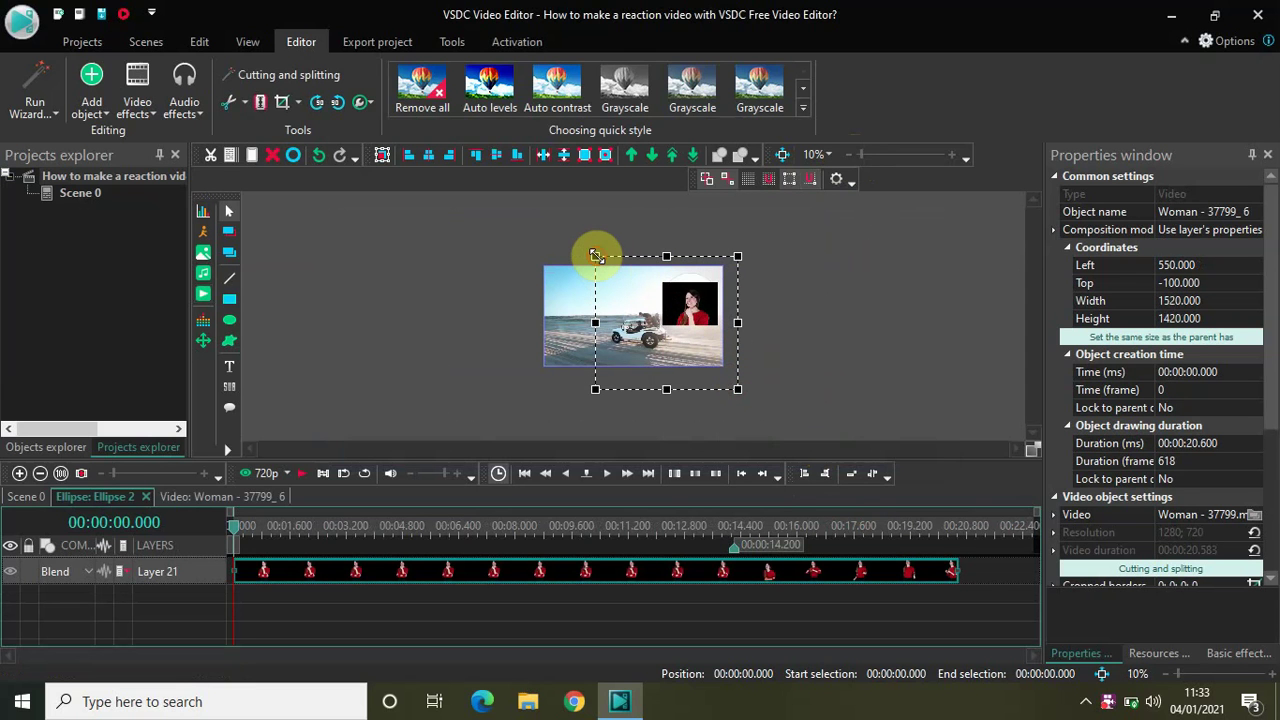
mouse_move(595, 256)
mouse_down()
mouse_move(581, 241)
mouse_move(593, 238)
mouse_up()
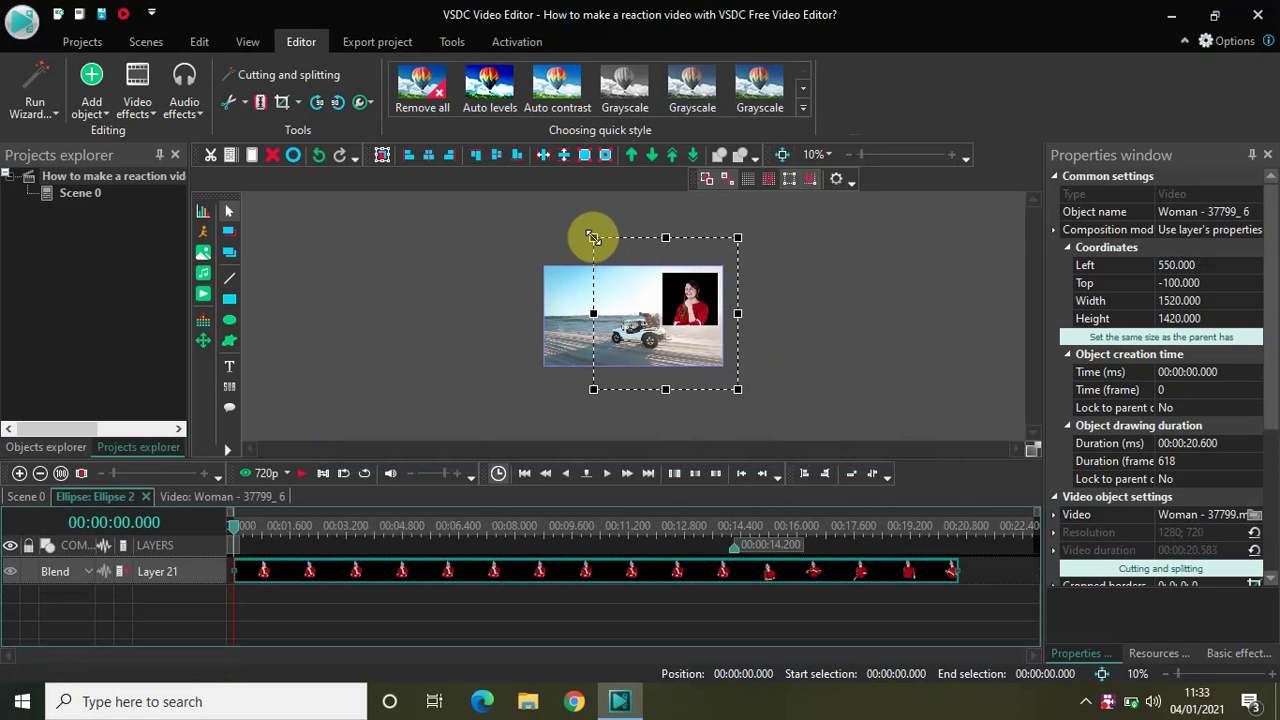
click(955, 157)
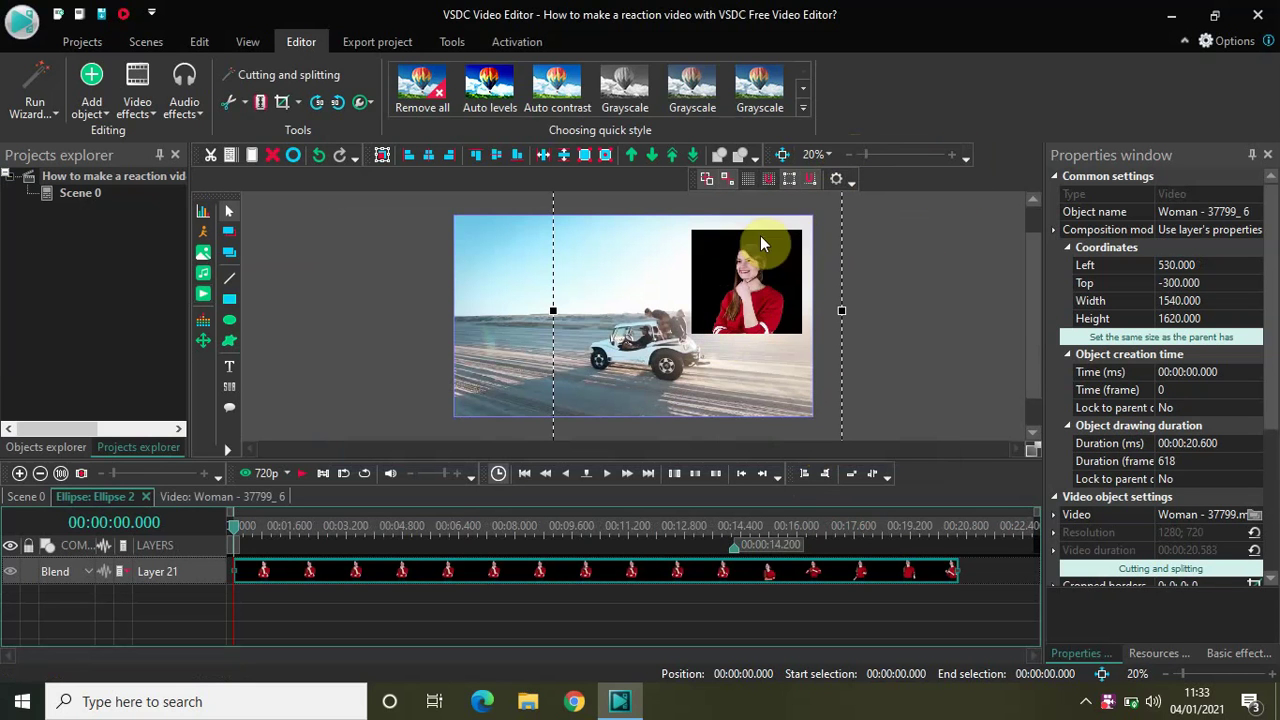
Set Layer 21's blend mode to Source in so the woman's video sits inside the ellipse, then return to Scene 0
click(55, 572)
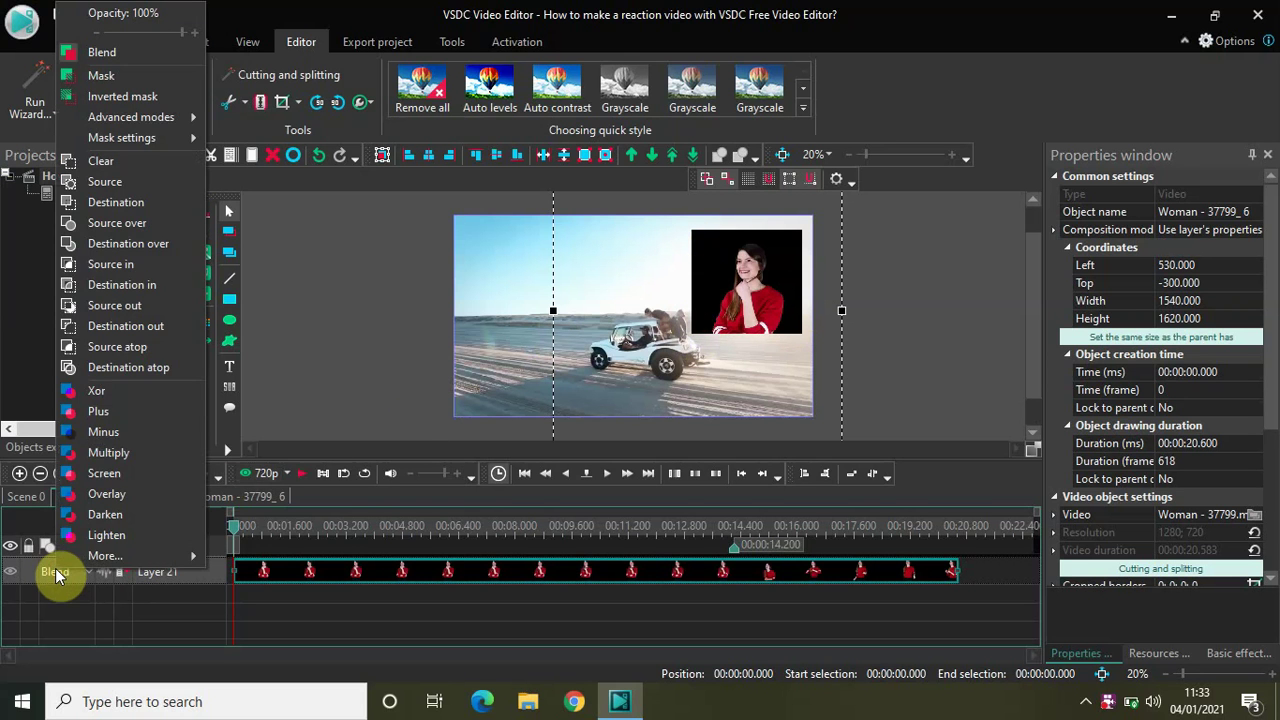
click(128, 264)
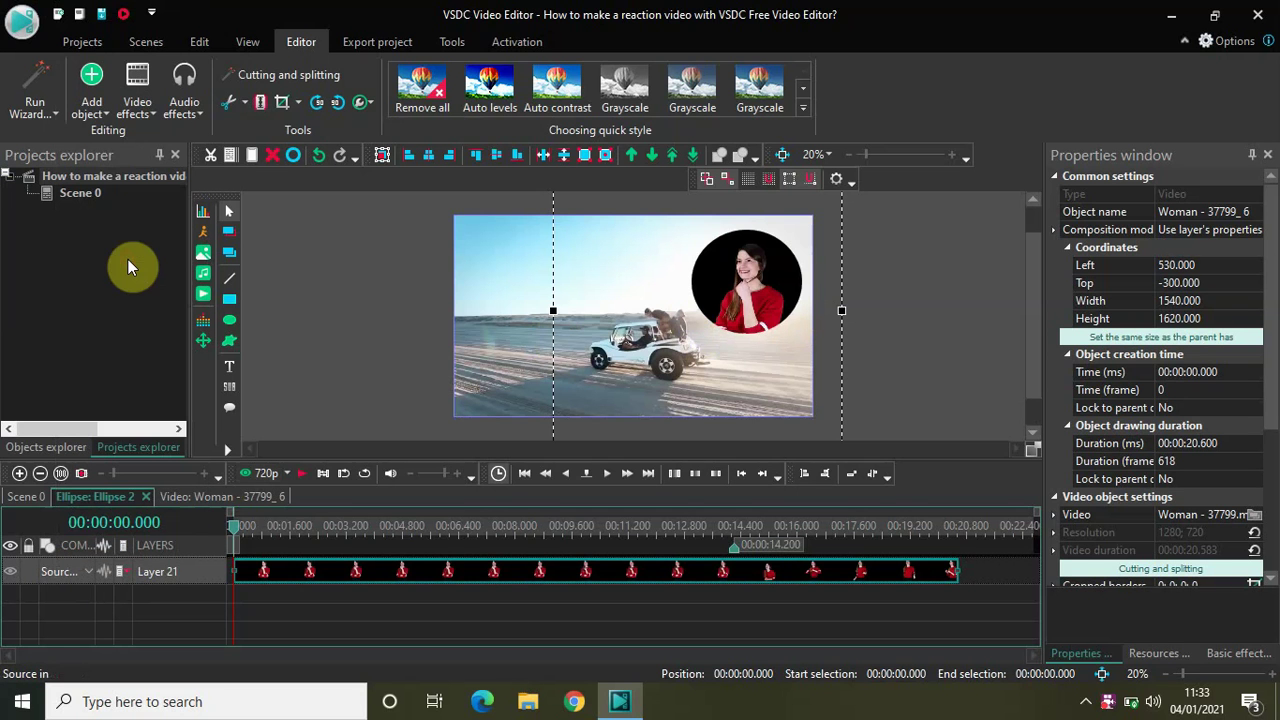
click(26, 498)
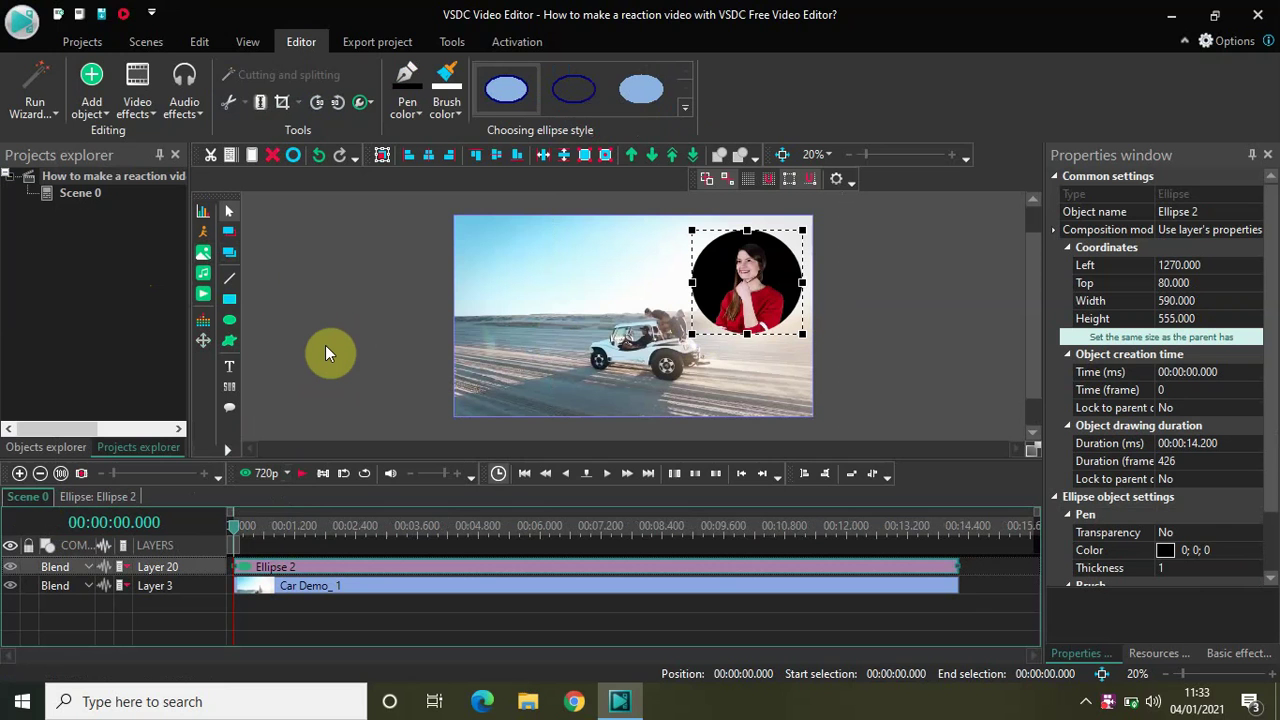
key(space)
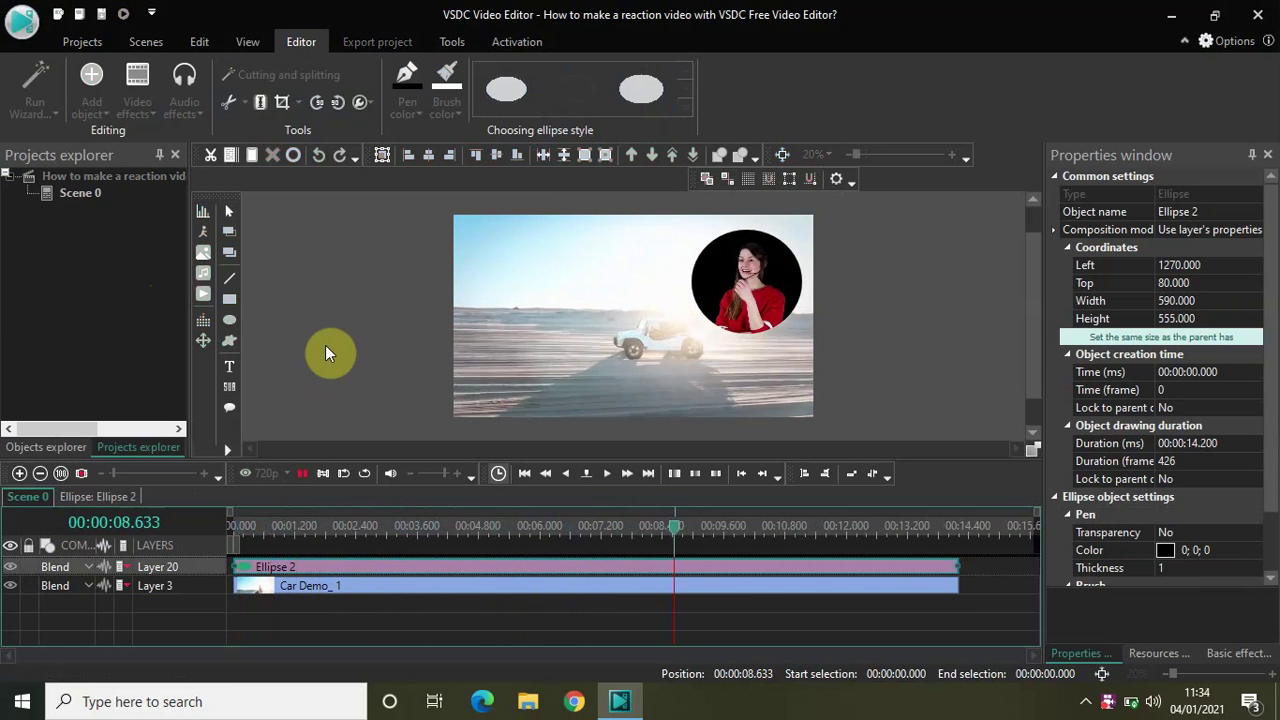
key(space)
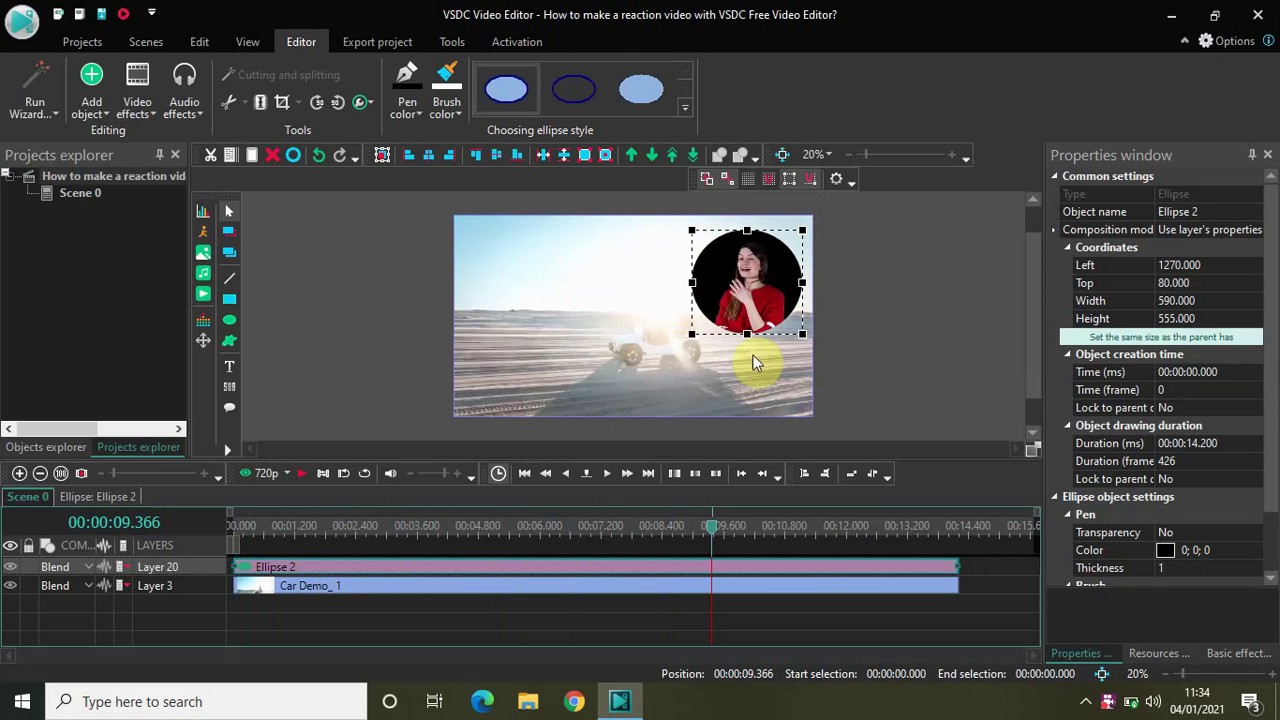